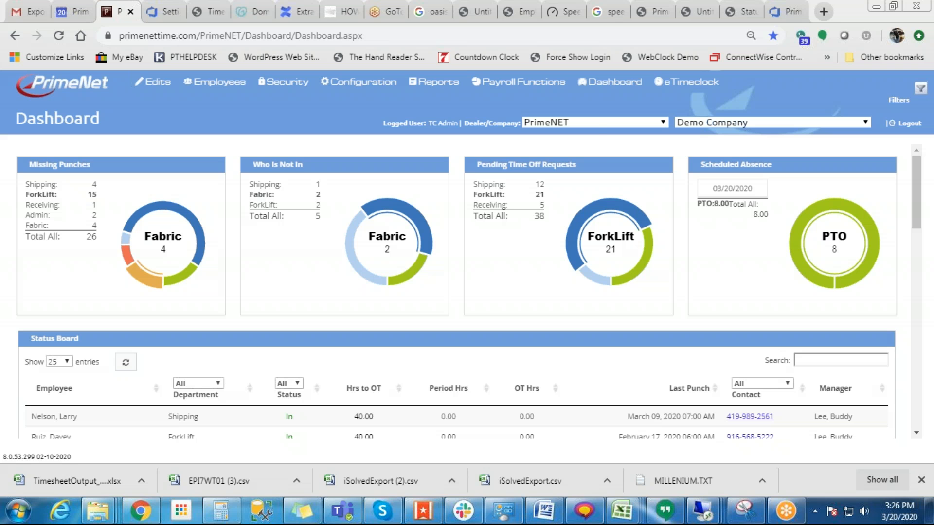
Open the Export Engine's data sources list.
mouse_move(500, 87)
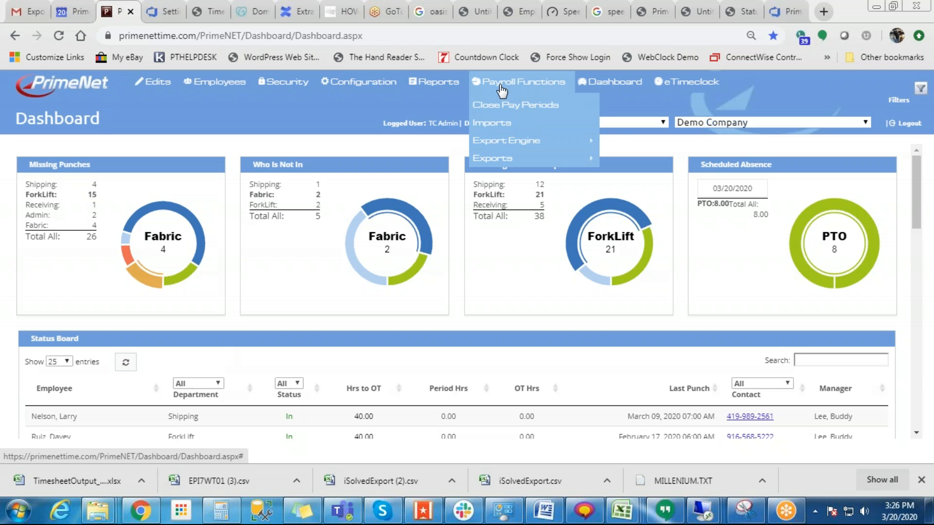
mouse_move(508, 142)
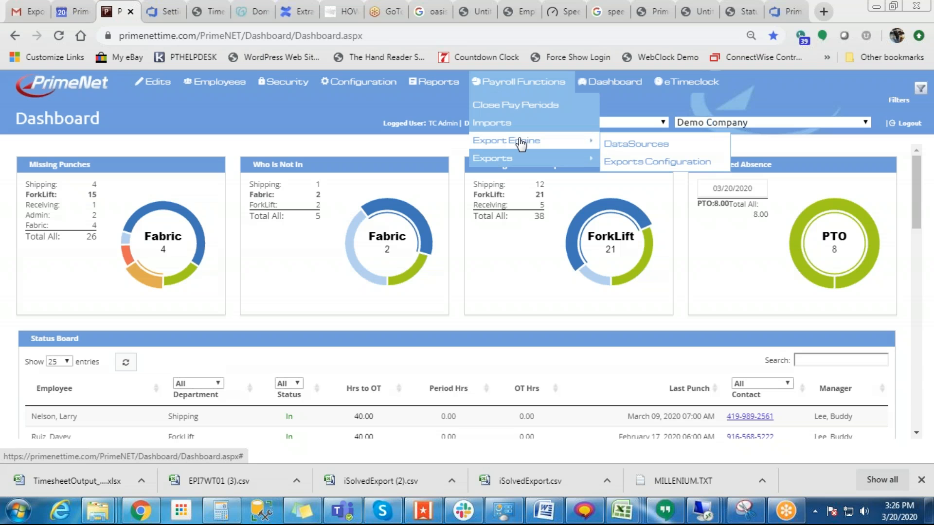
click(627, 145)
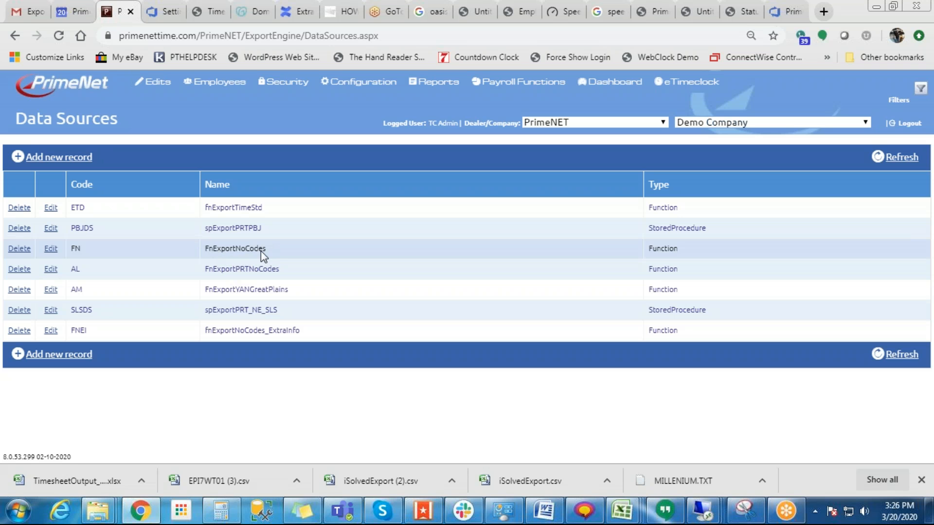
Draft a new data source with code Code1 and name FnExportNoCodes, validate it, and close it without saving.
click(64, 158)
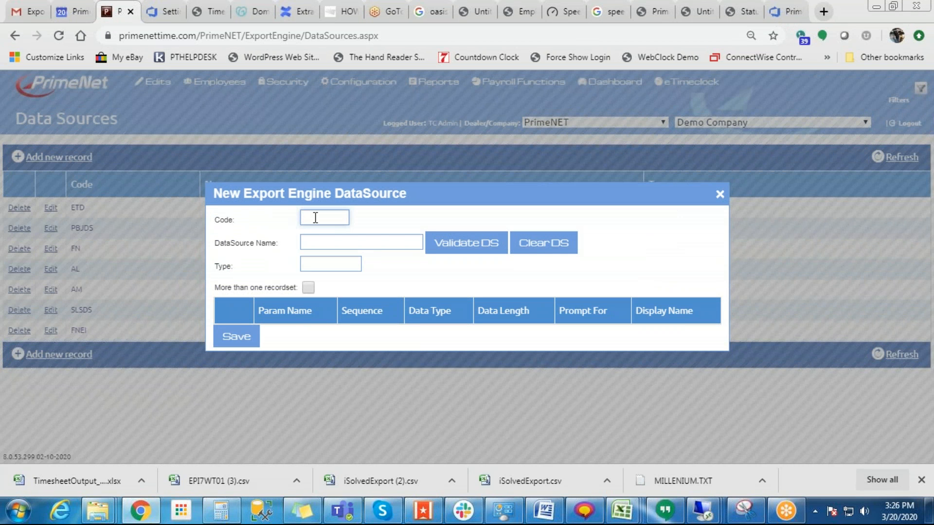
text(Code1)
click(322, 242)
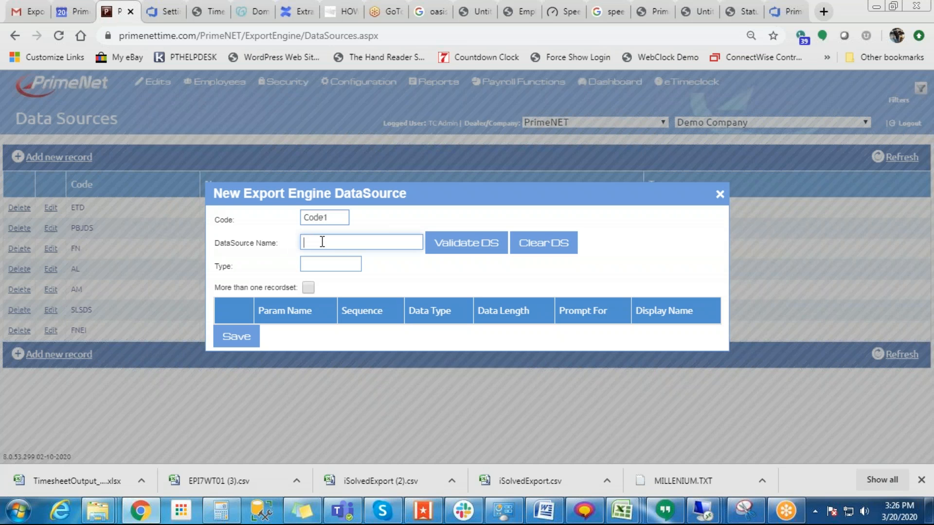
text(FnExportNoCodes)
click(445, 244)
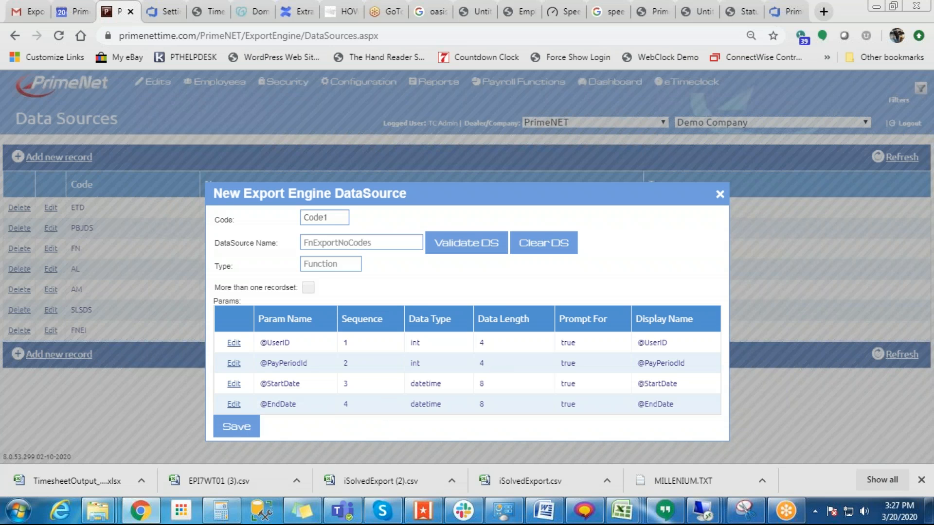
click(719, 195)
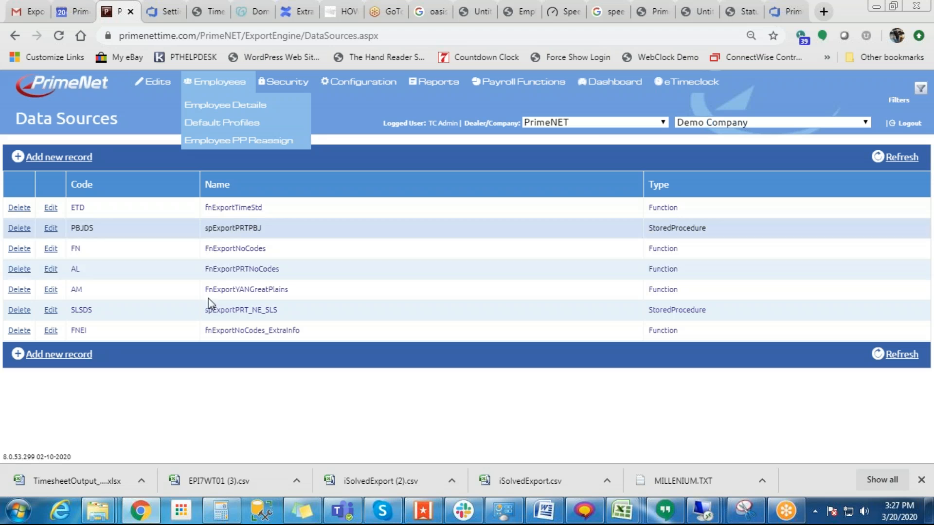
Start a new export in the exports configuration with the code Code1 and the name Custom Report.
mouse_move(501, 90)
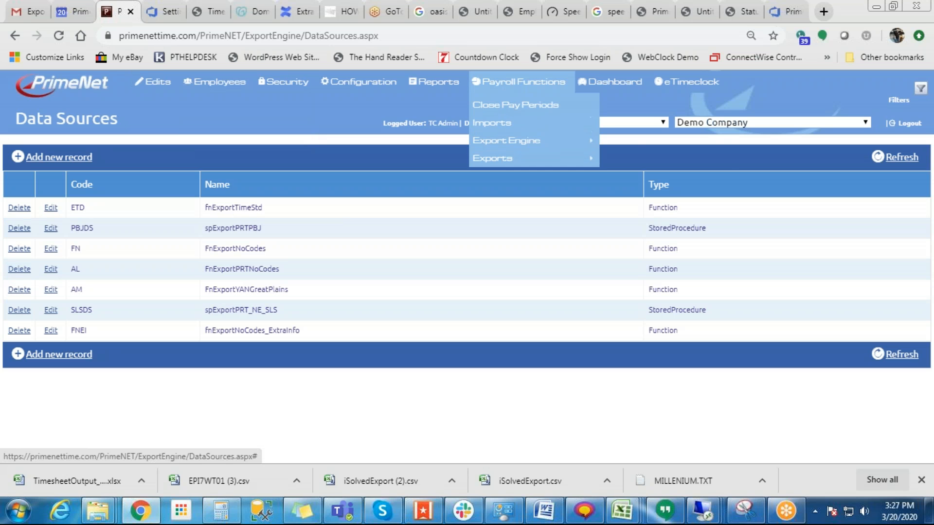
mouse_move(511, 140)
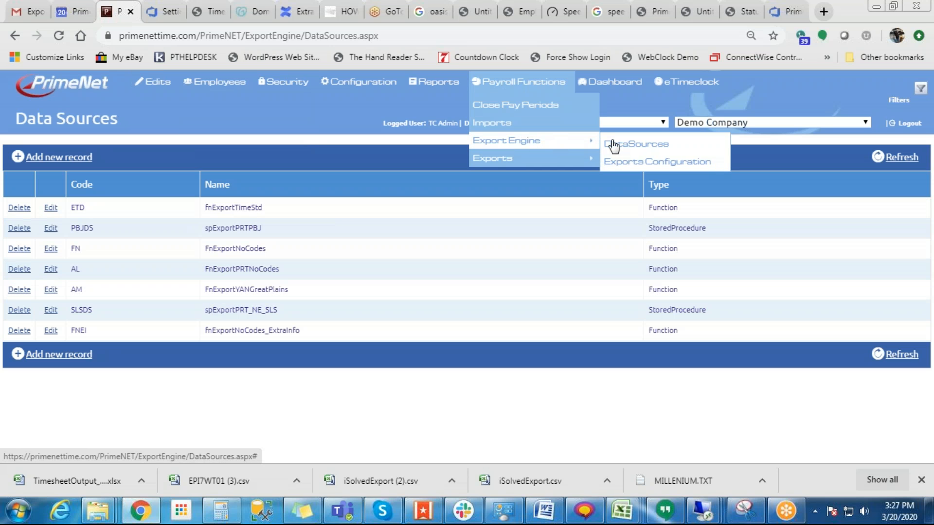
click(663, 163)
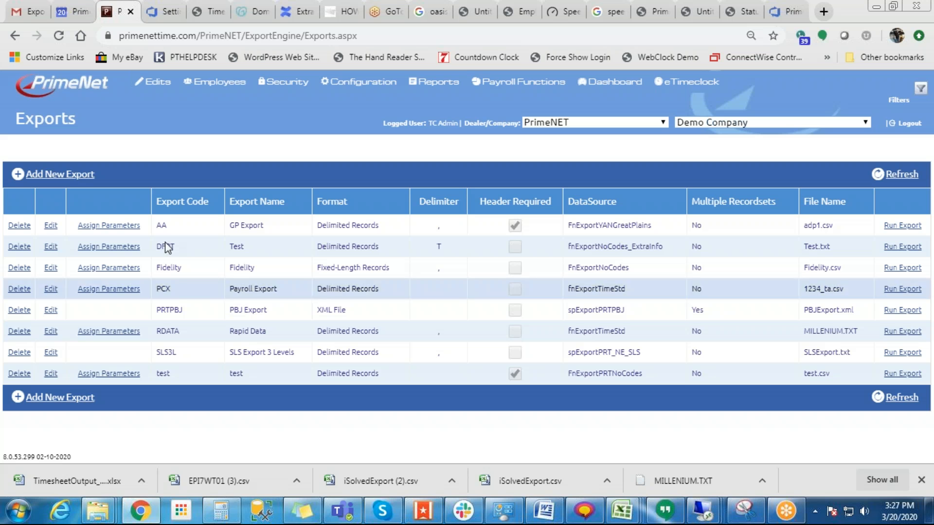
click(55, 175)
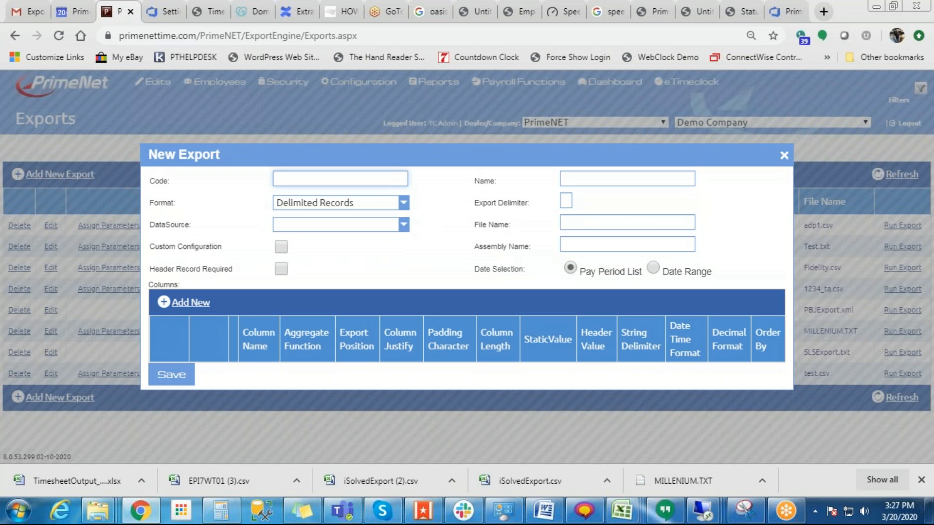
text(Code1)
click(593, 181)
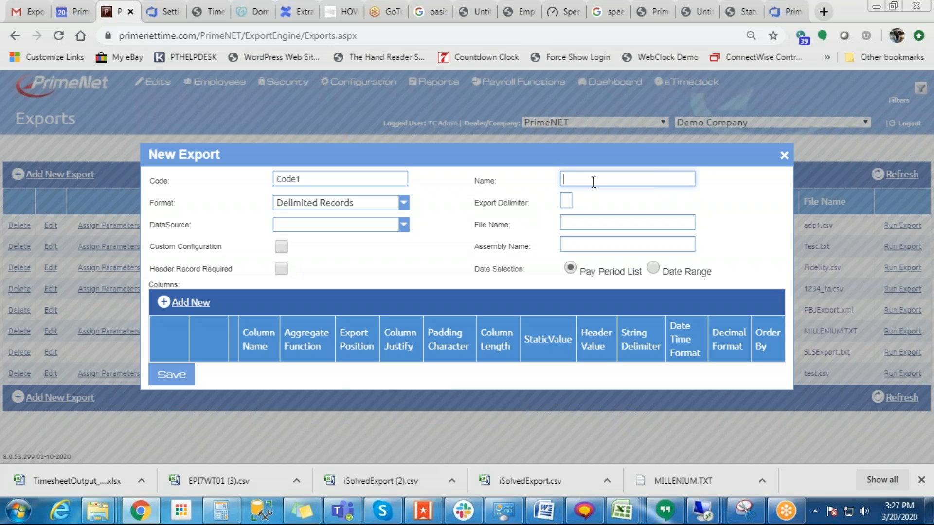
text(V)
key(BackSpace)
text(CustomReport)
click(592, 180)
Set the export format to Delimited Records with a comma as the export delimiter.
click(321, 204)
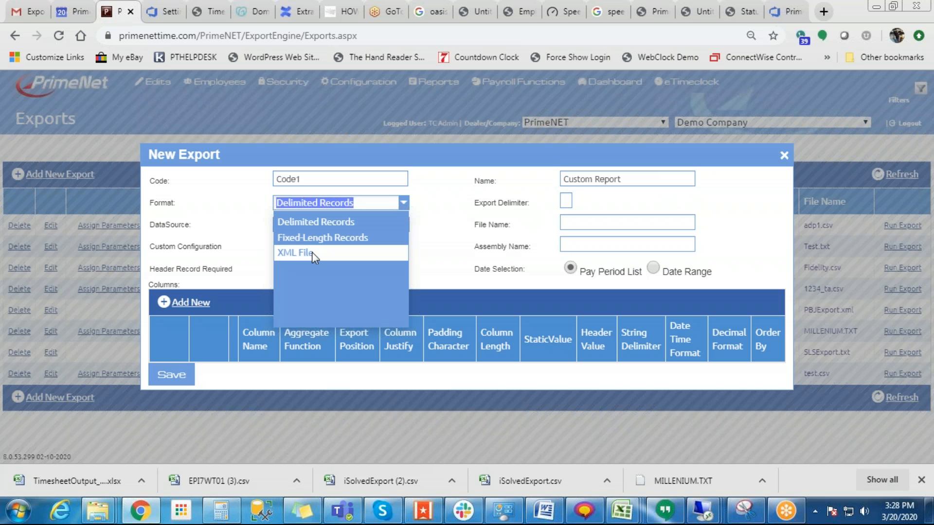
click(332, 225)
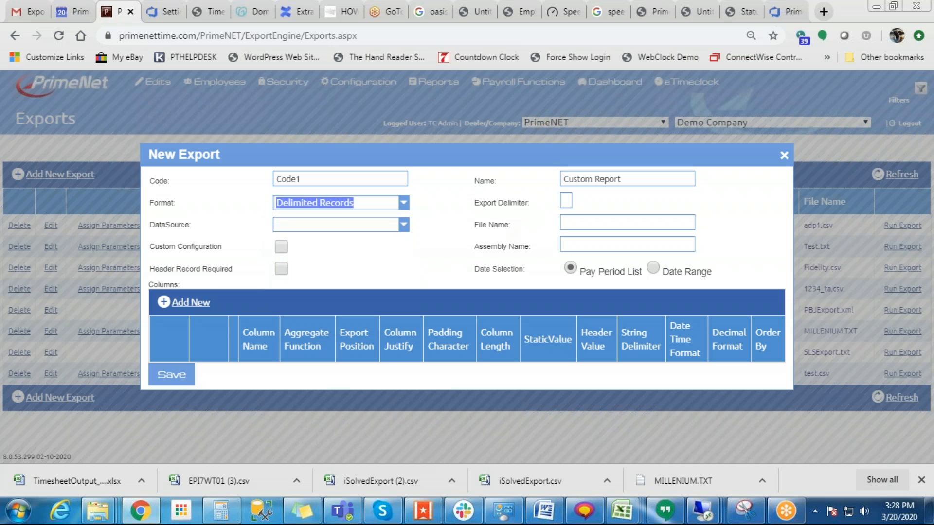
click(569, 200)
text(,)
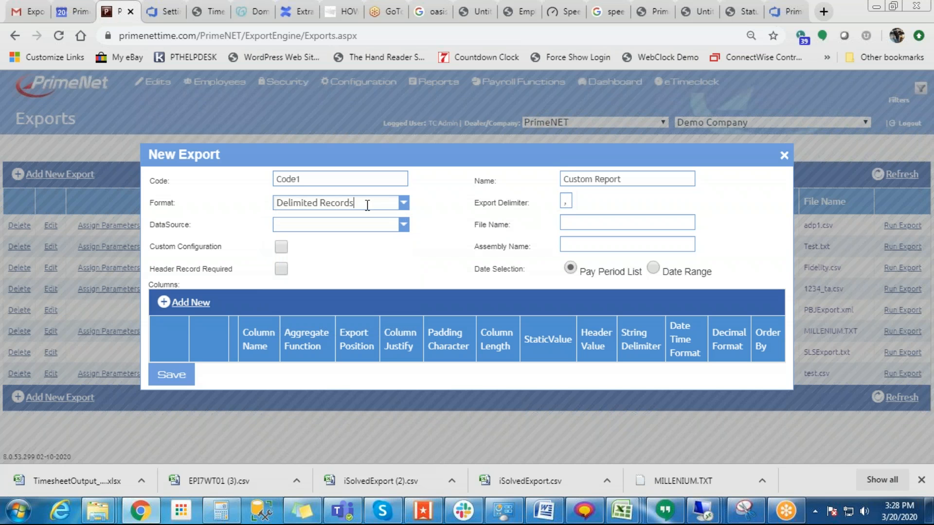
Try T as the export delimiter.
click(367, 203)
click(439, 208)
double_click(568, 202)
text(T)
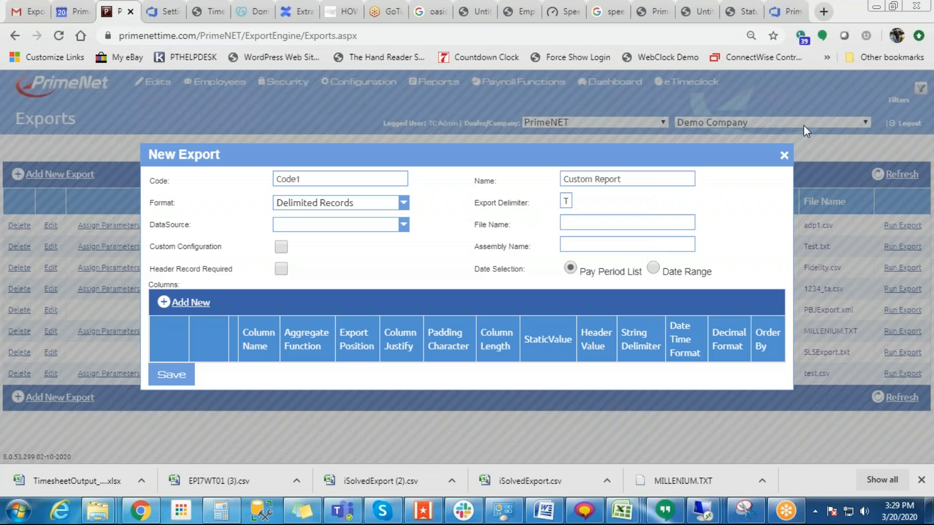
Set the export delimiter to a comma and the file name to MyReport.csv.
double_click(565, 201)
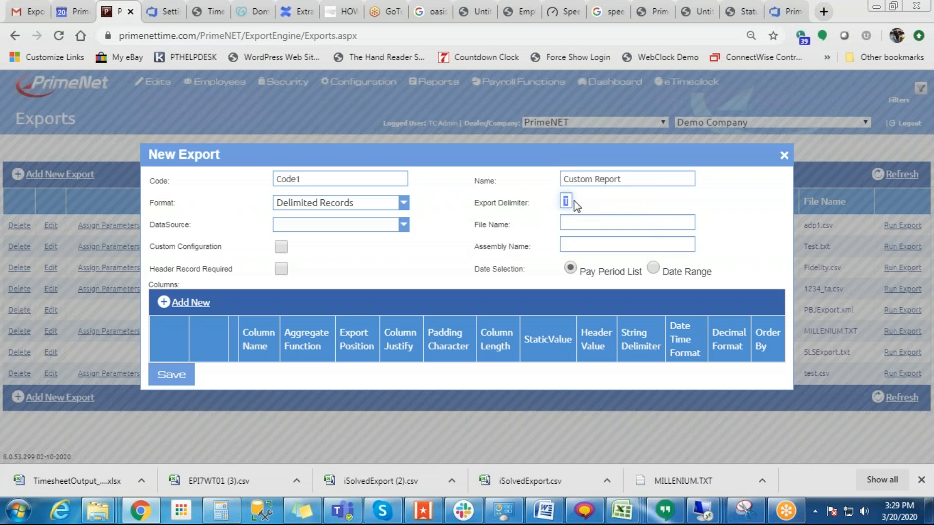
text(,)
click(574, 220)
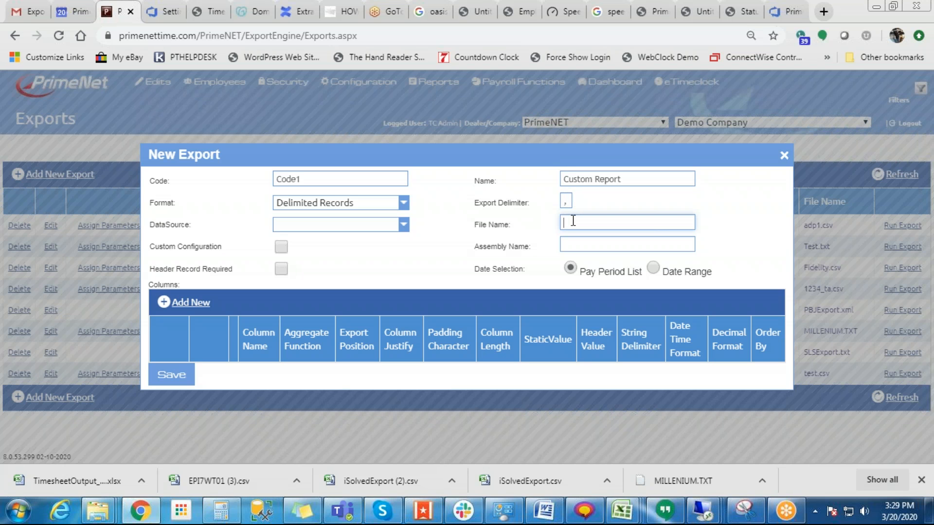
text(MyReport.csv)
Choose FN - FnExportNoCodes as the export's data source and require a header record.
click(292, 225)
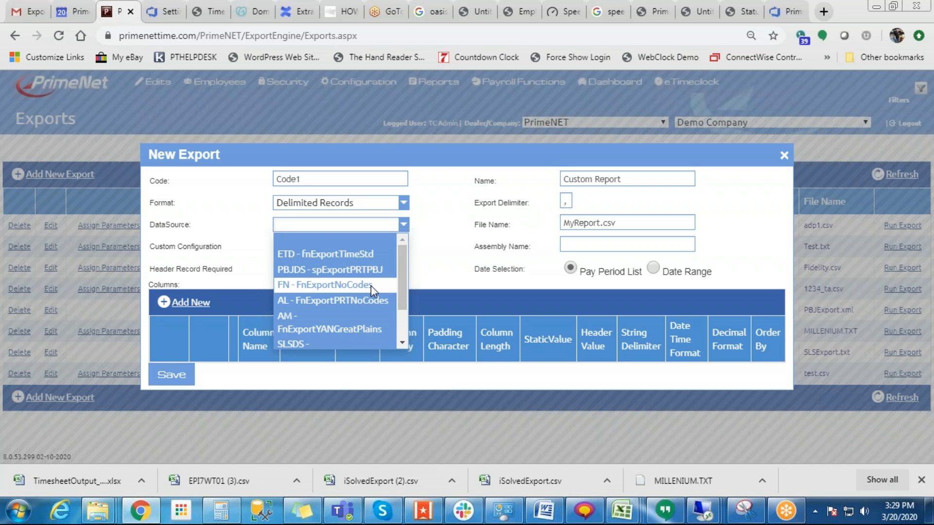
click(371, 285)
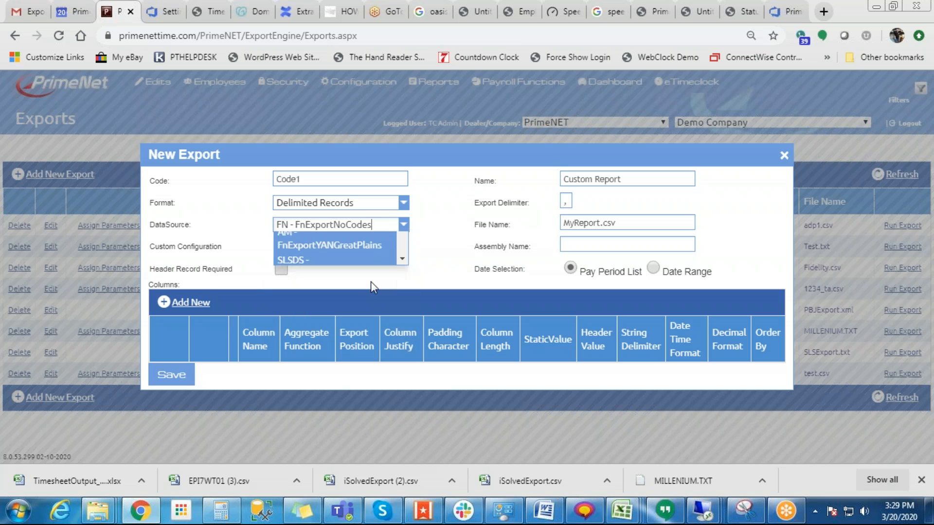
click(371, 223)
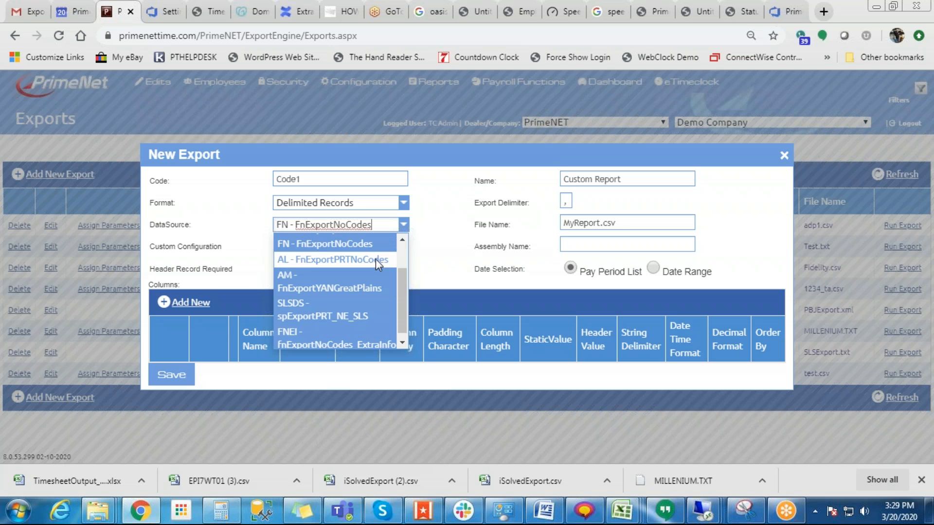
click(357, 241)
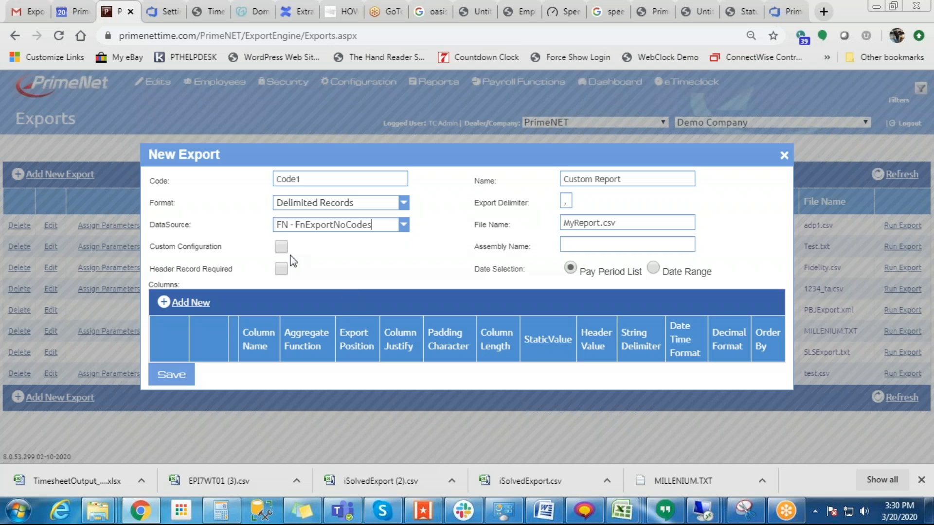
drag(150, 269, 281, 271)
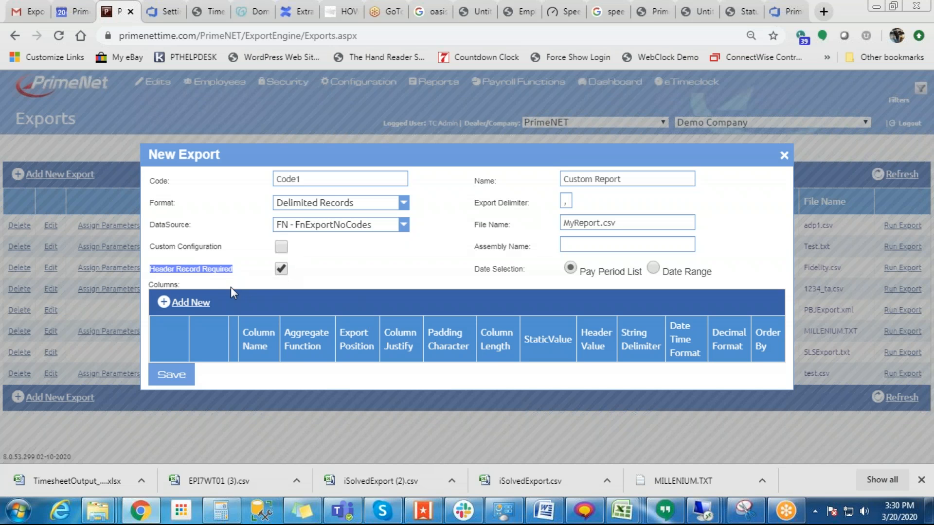
Start a new export column and choose OtherID as its column name.
click(192, 302)
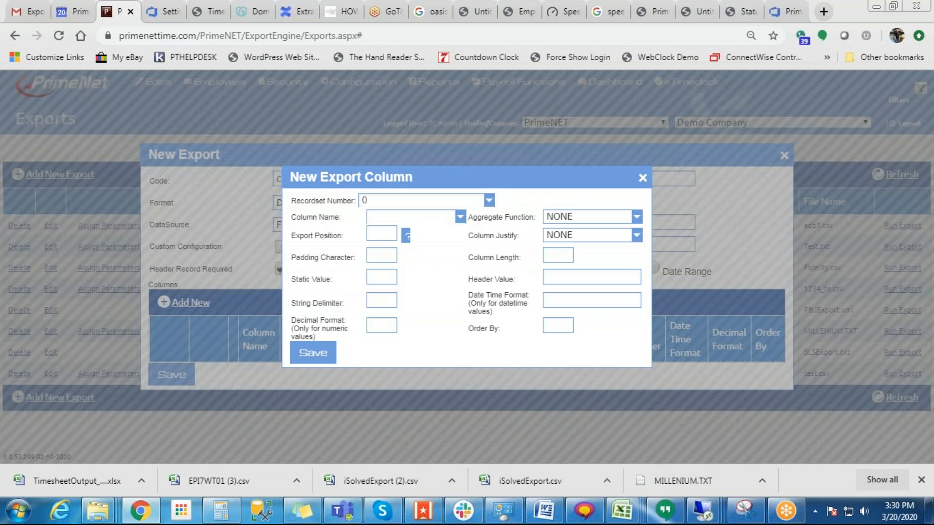
drag(292, 200, 361, 200)
click(366, 200)
click(312, 214)
drag(291, 214, 374, 217)
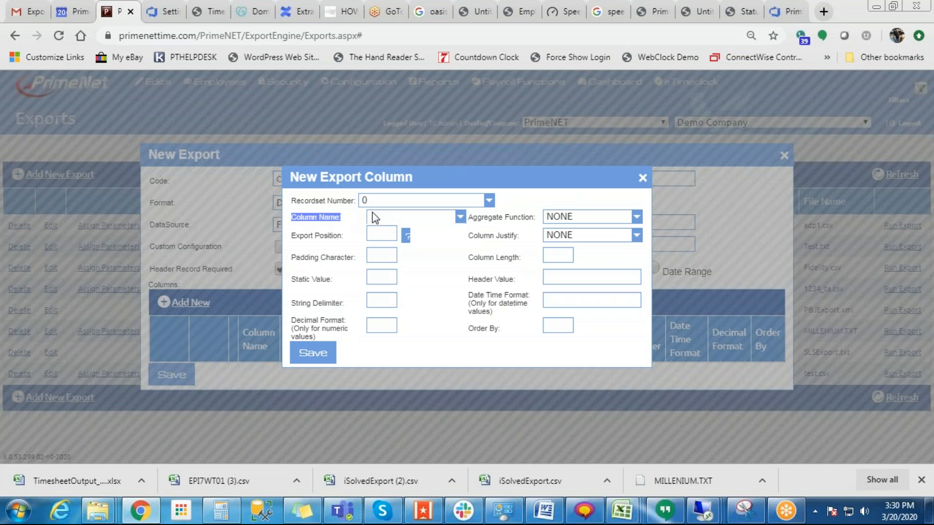
click(460, 216)
drag(462, 417, 463, 246)
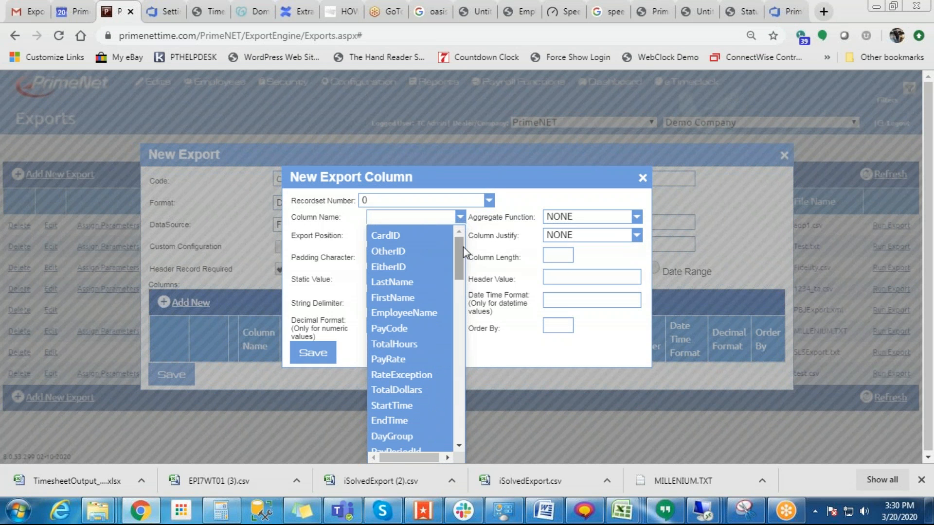
click(398, 252)
Give the OtherID column export position 1 and header value EE#, and save the column.
click(378, 236)
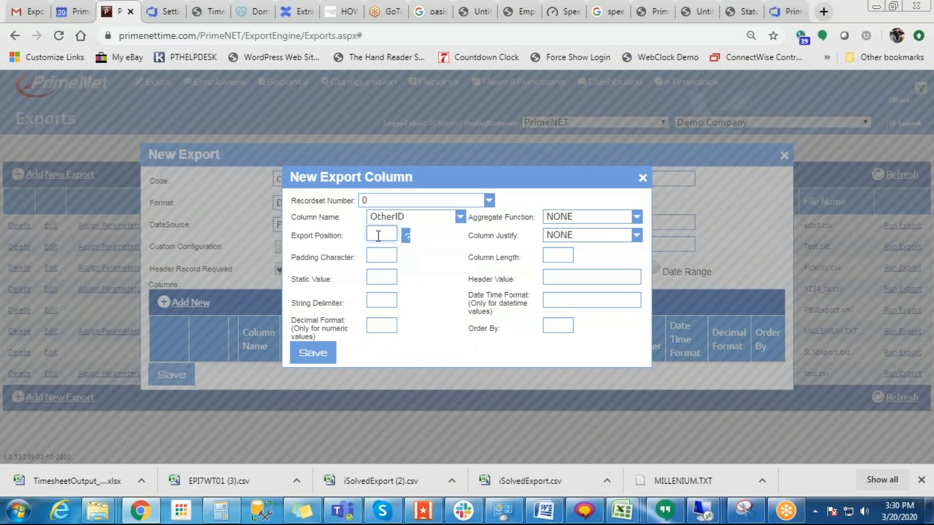
text(1)
click(570, 275)
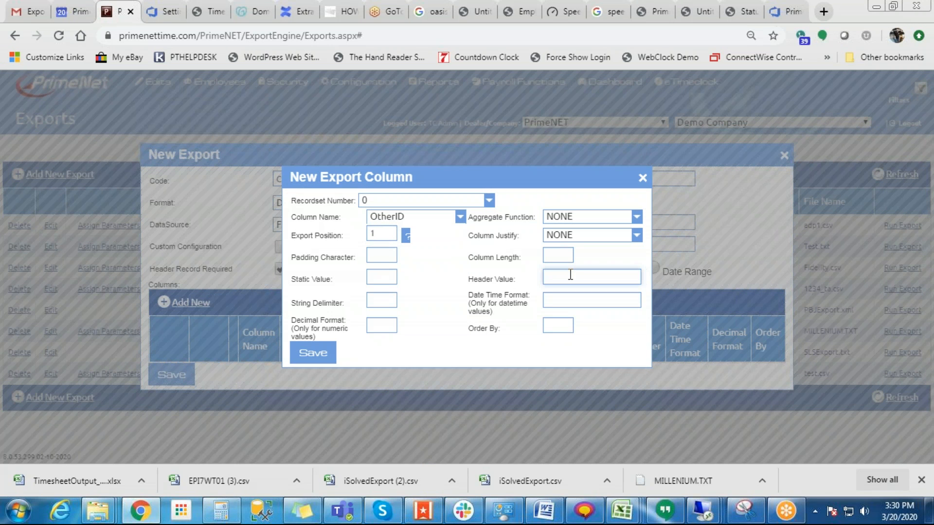
text(EE#)
click(313, 353)
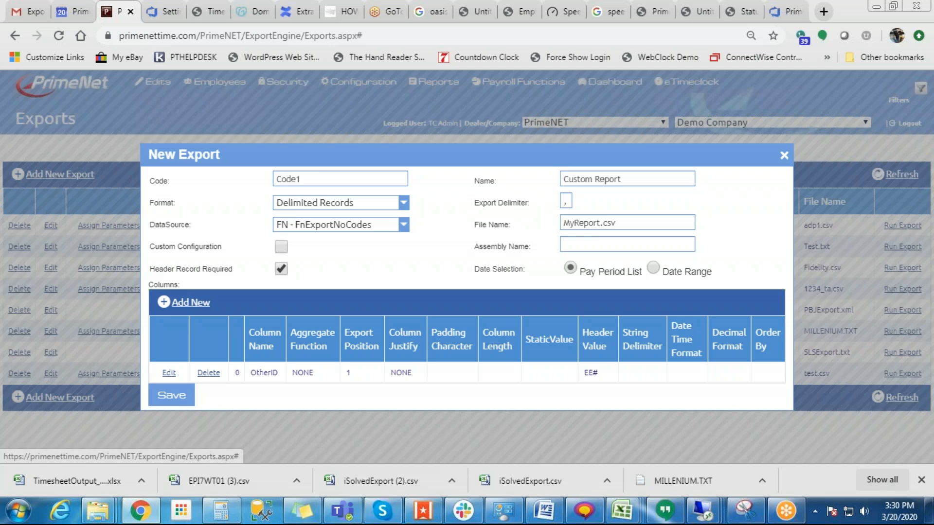
Start another export column using the EmployeeName field at export position 2.
click(192, 297)
click(458, 218)
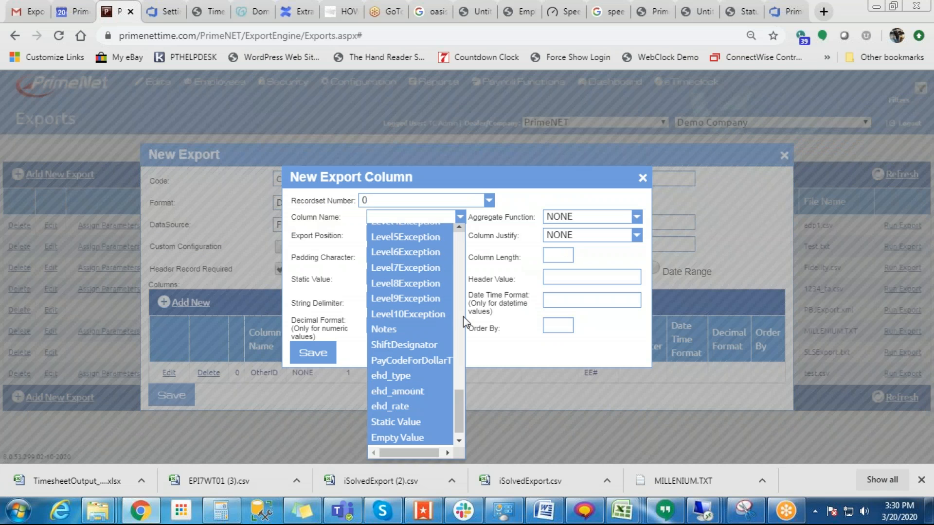
drag(461, 414, 466, 253)
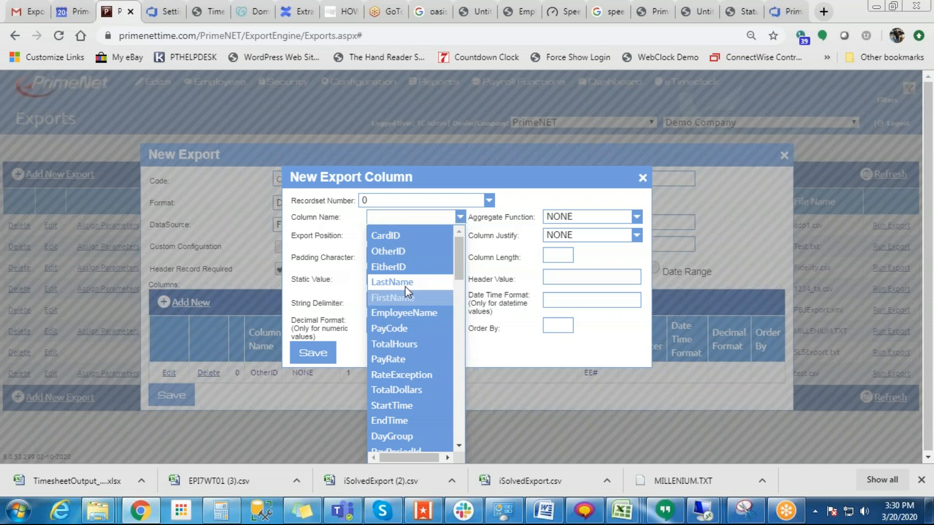
click(404, 312)
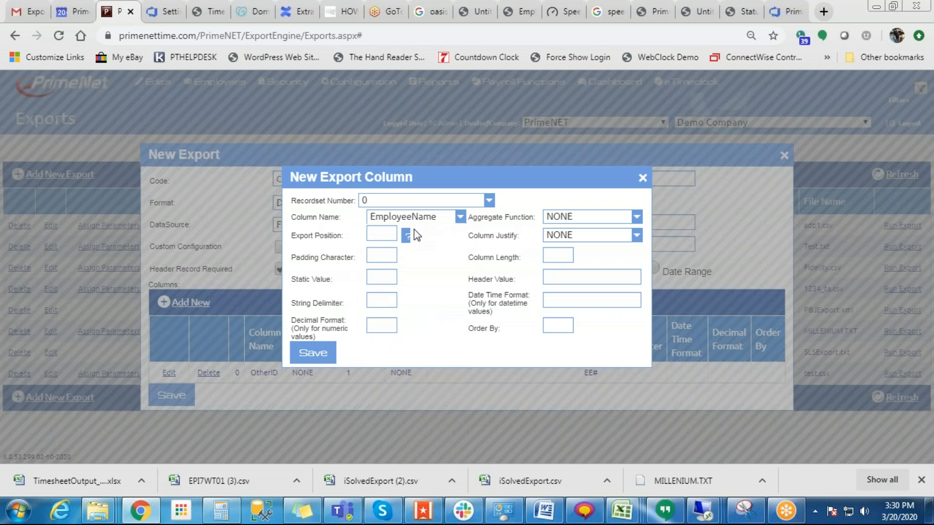
click(387, 233)
text(2)
Set the EmployeeName column's string delimiter to a double quote and header value to Employee Name, and save the column.
click(382, 300)
click(569, 279)
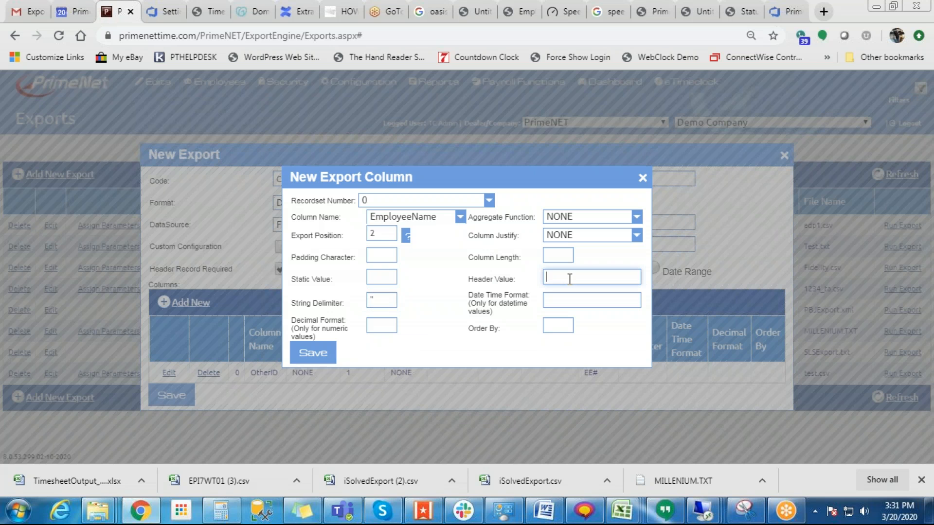
text(Employee Name)
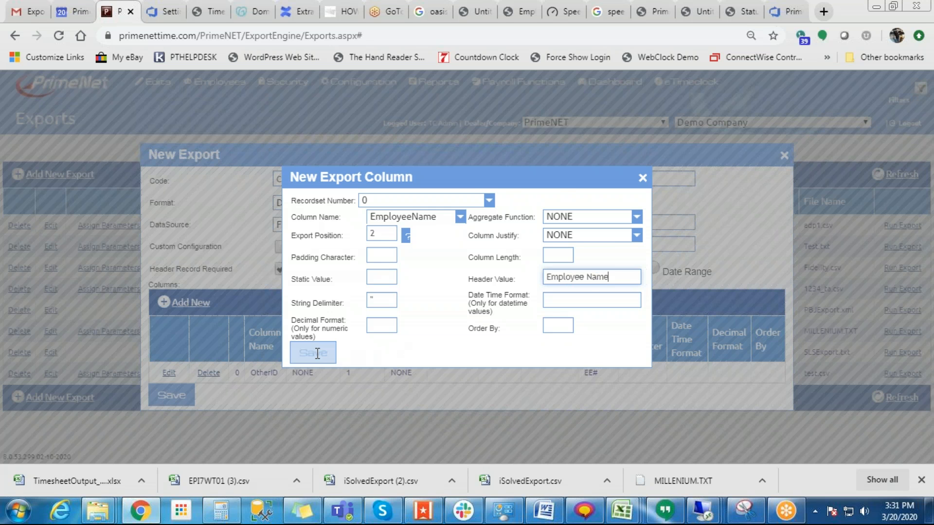
click(317, 354)
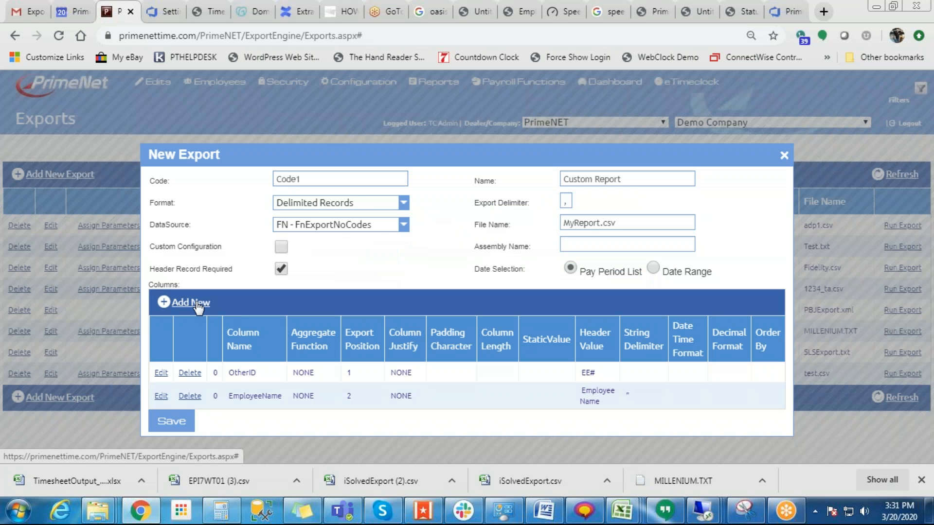
Start a new export column using the WrkLevel2Code field at export position 3.
click(177, 302)
click(428, 217)
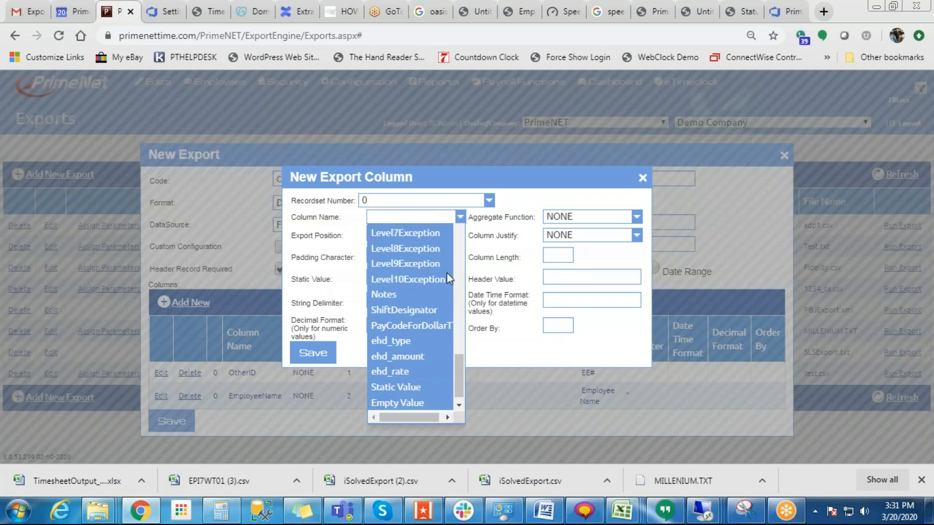
drag(457, 419, 466, 336)
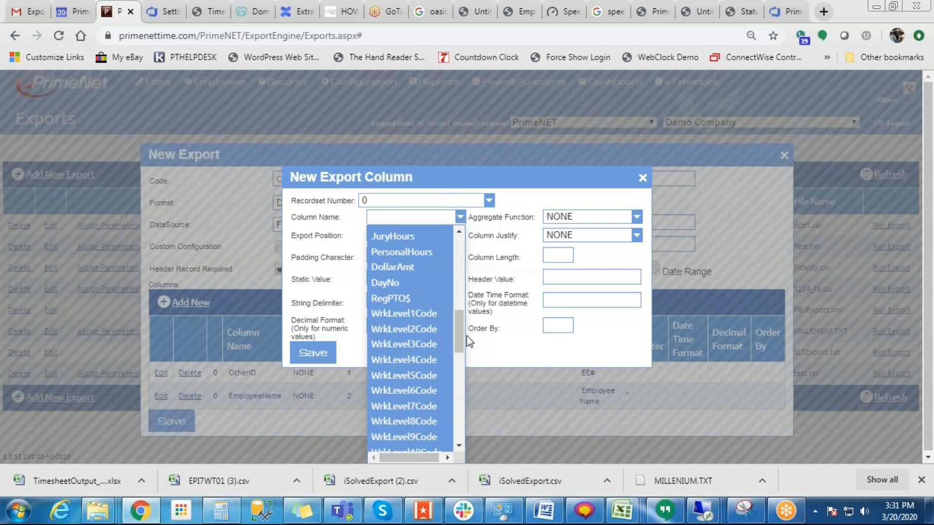
click(432, 334)
click(380, 235)
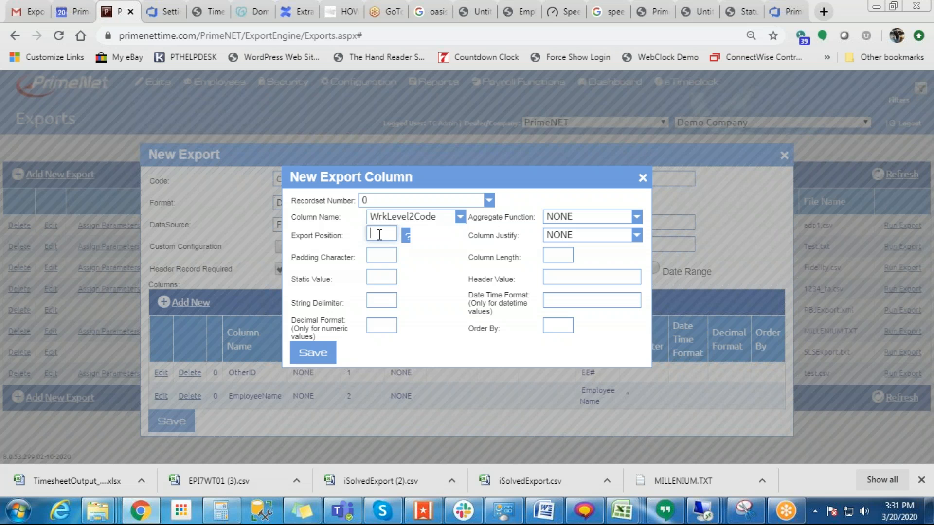
text(3)
Try Static Value as the column name and prepare to enter its static value.
click(460, 217)
drag(459, 339, 460, 420)
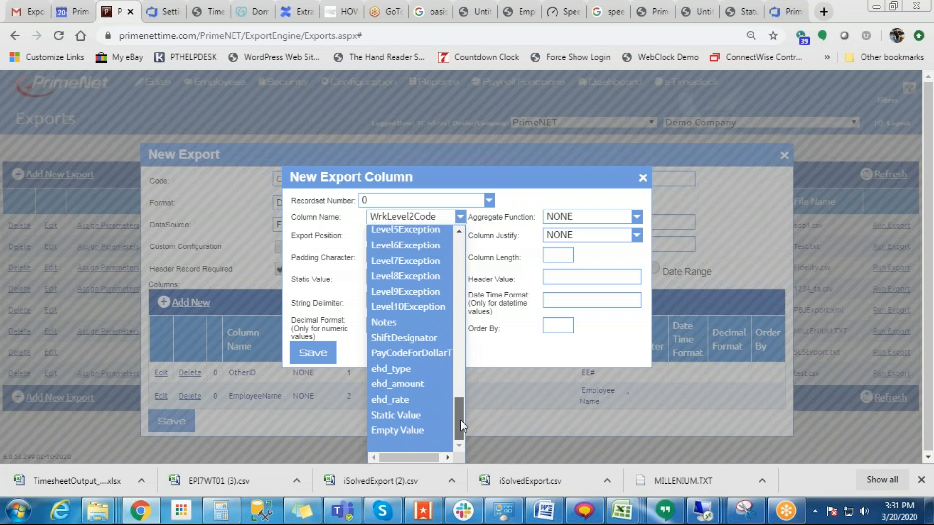
click(400, 415)
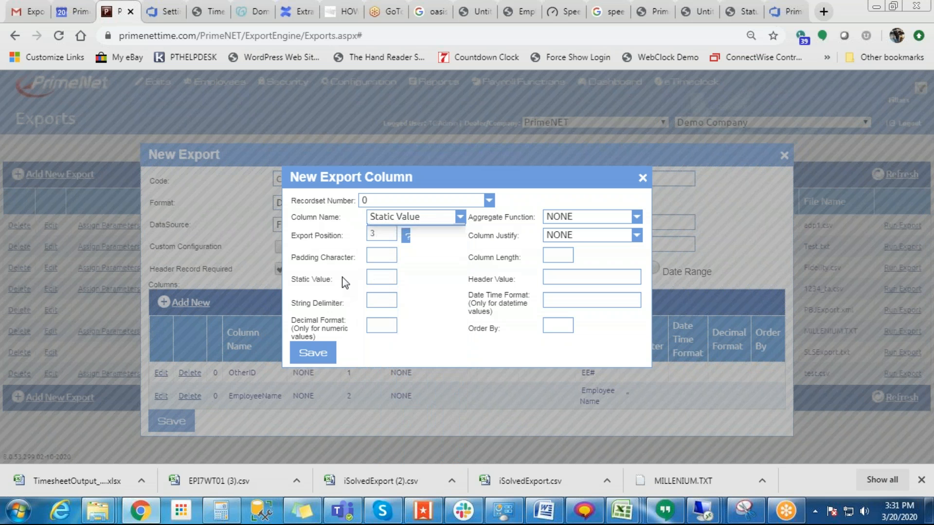
drag(304, 280, 358, 274)
click(373, 276)
text(E)
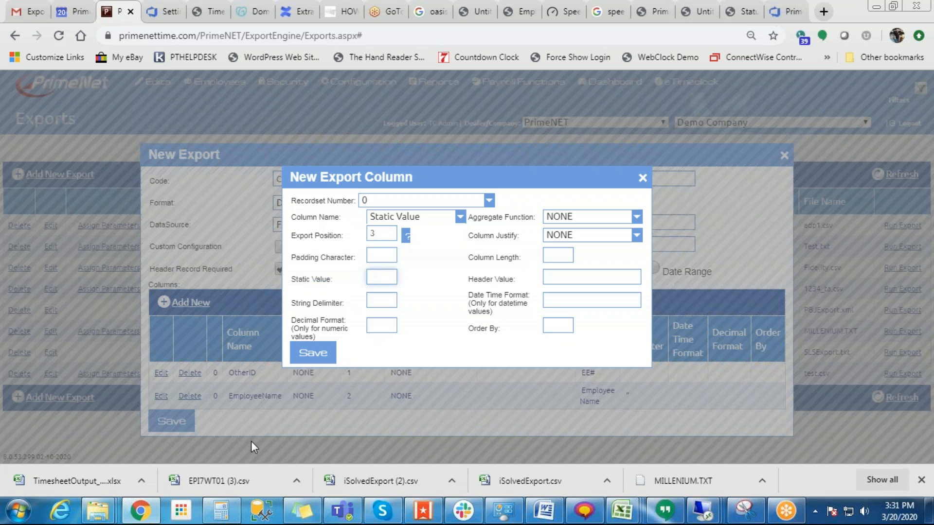
Set the column name back to WrkLevel2Code, give it the header value Dept, and save the column.
double_click(373, 236)
click(433, 219)
drag(462, 416, 453, 326)
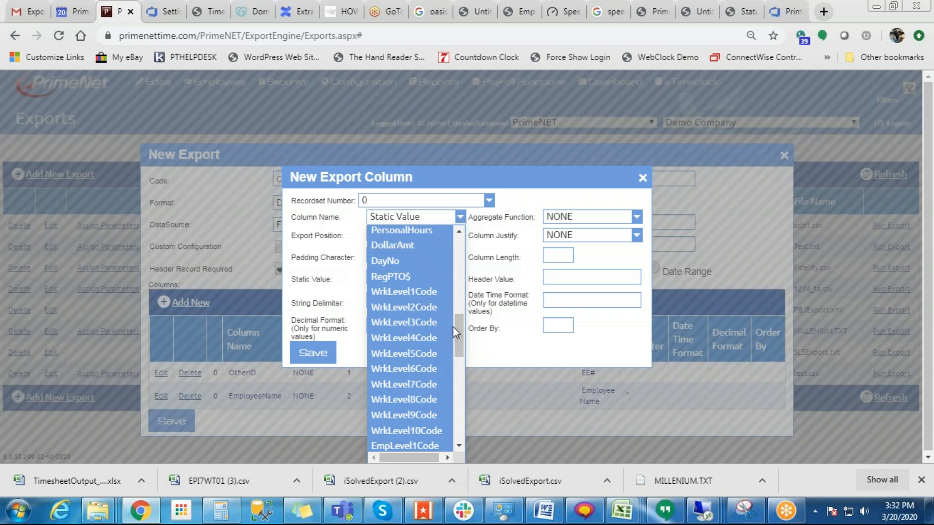
click(431, 308)
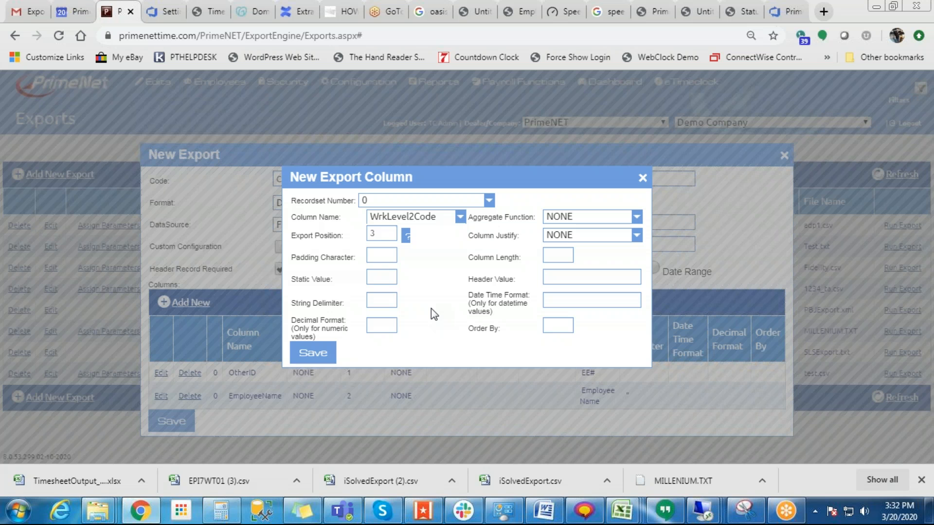
click(559, 278)
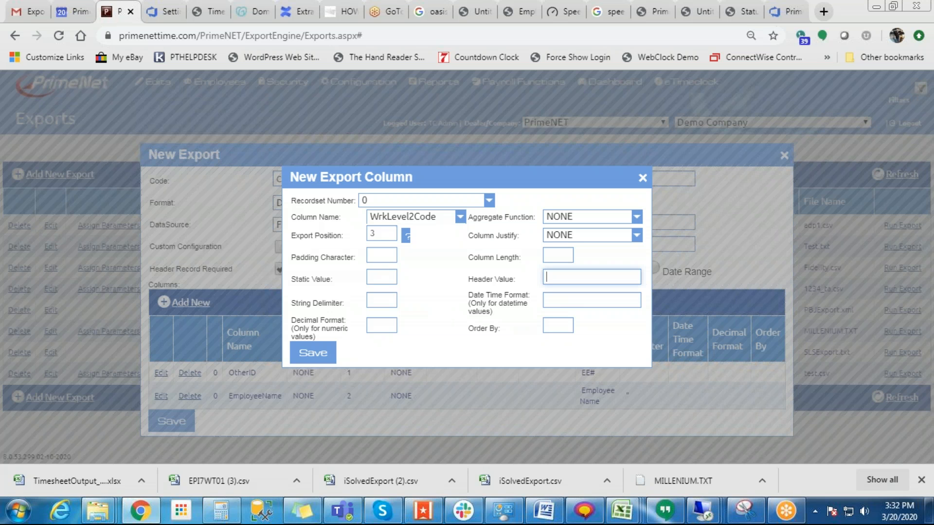
text(Dept)
click(312, 353)
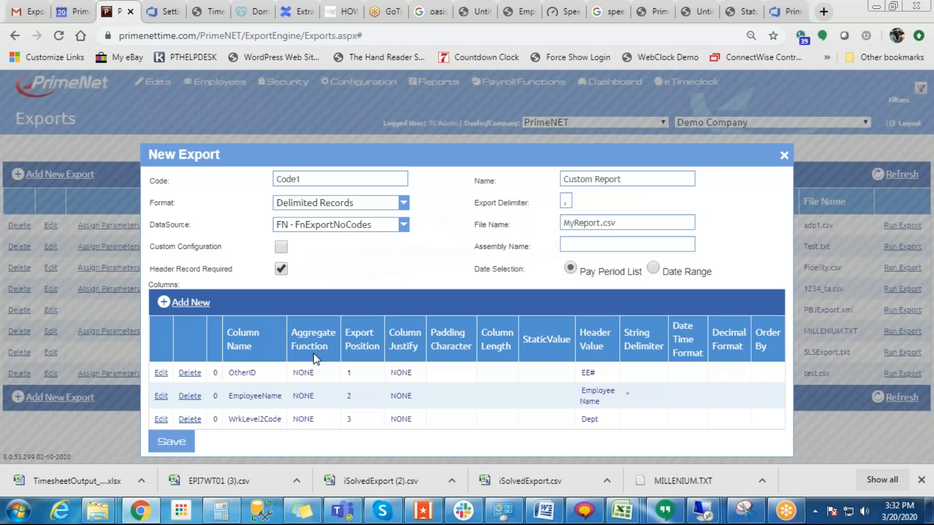
Start another export column using the RegHours field with header value REG.
click(195, 304)
click(460, 217)
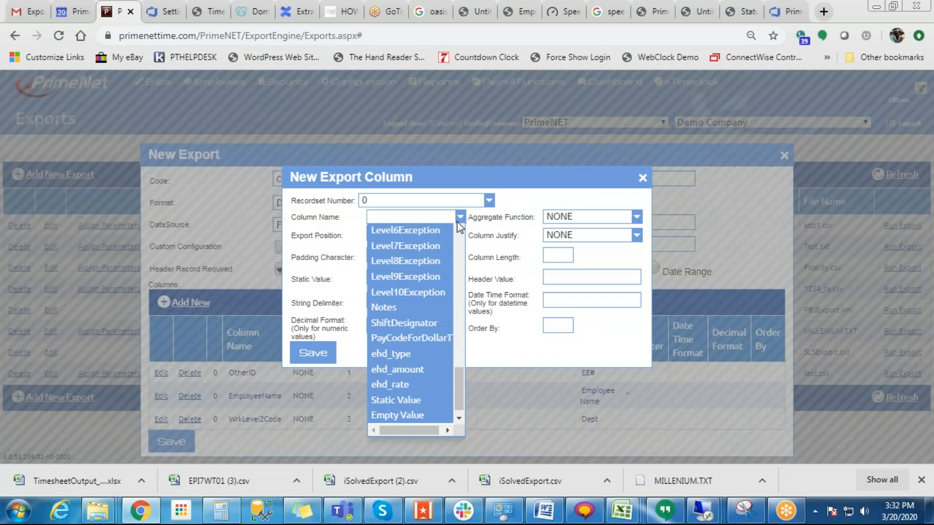
drag(458, 419, 465, 311)
click(427, 303)
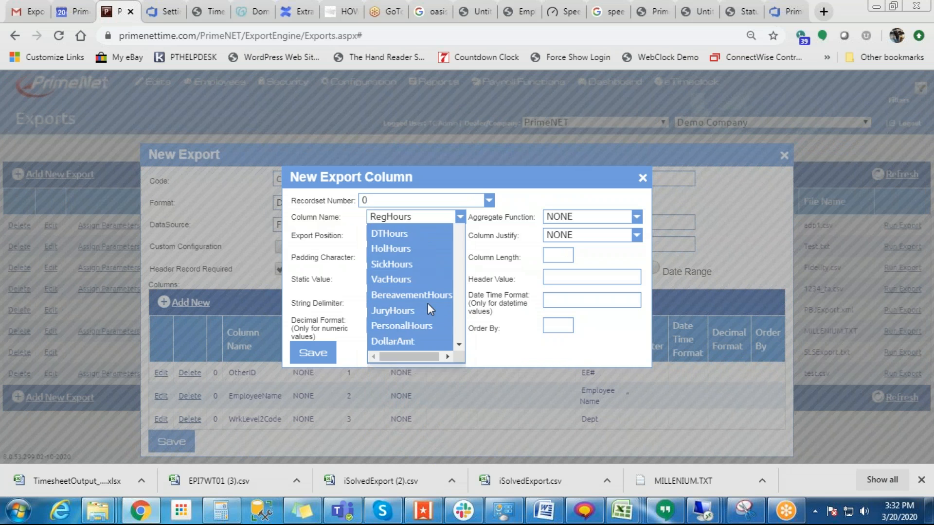
click(562, 271)
text(REG)
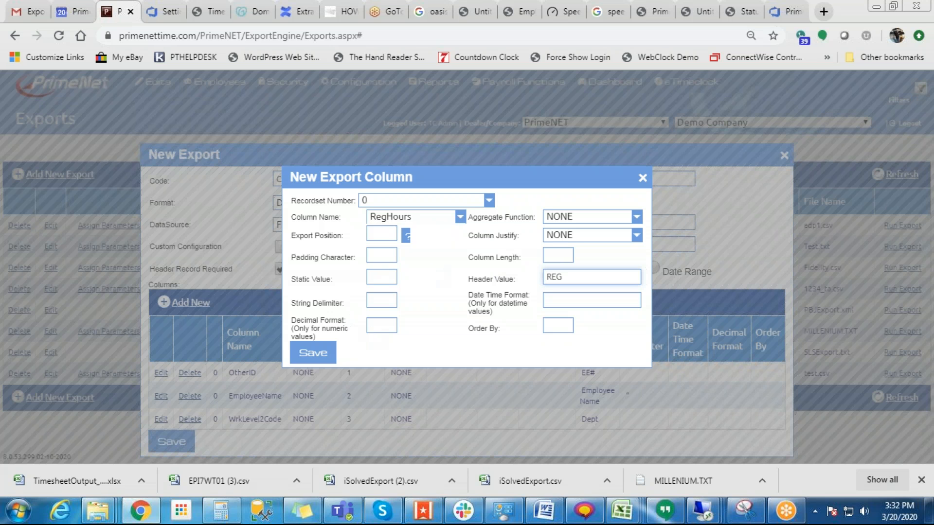
Give the RegHours column decimal format 0.00, export position 4 and the SUM aggregate function, and save the column.
click(381, 325)
text(0.00)
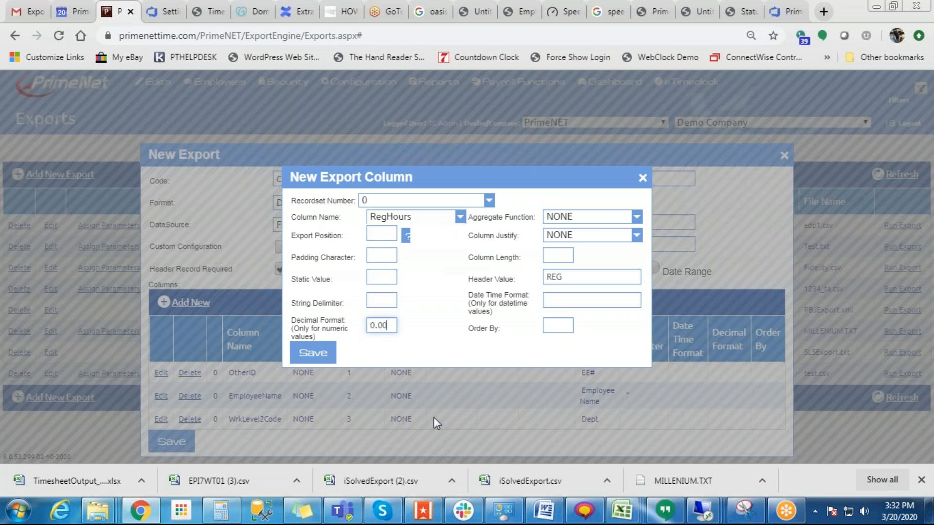
click(371, 234)
text(4)
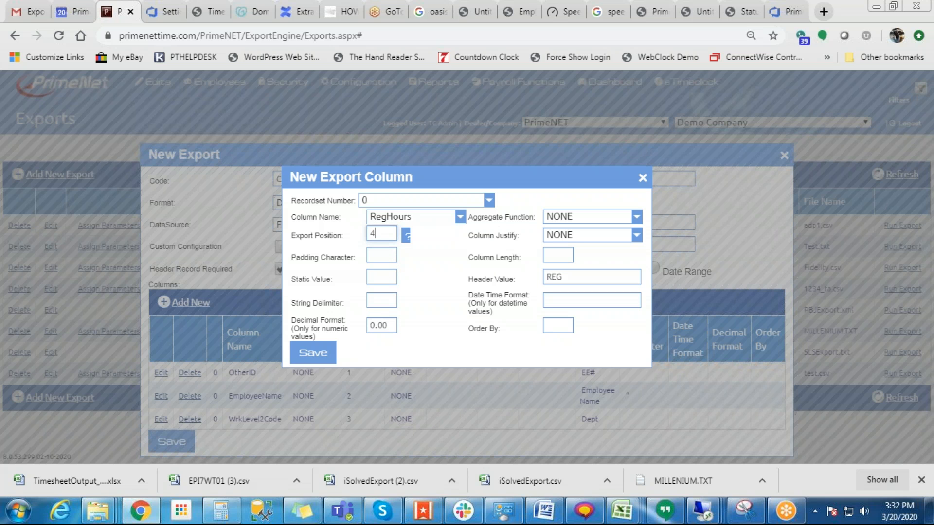
click(554, 215)
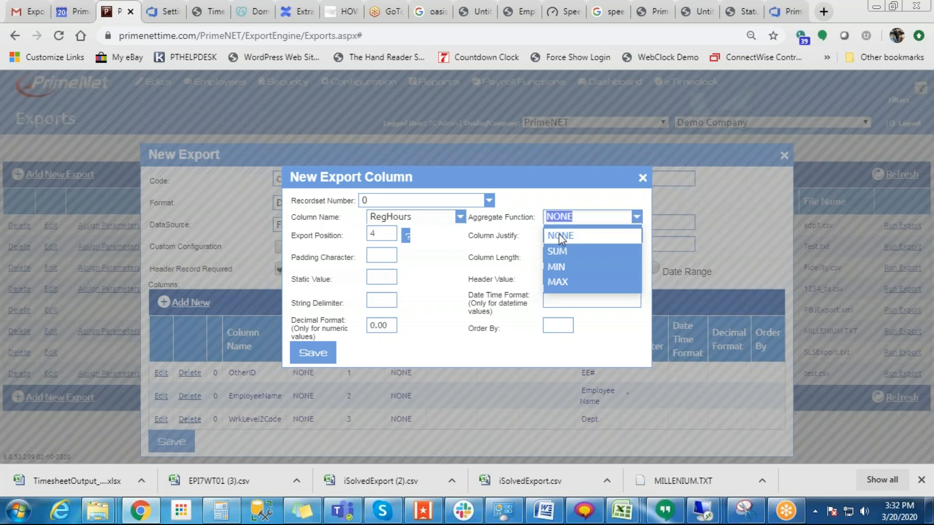
click(560, 250)
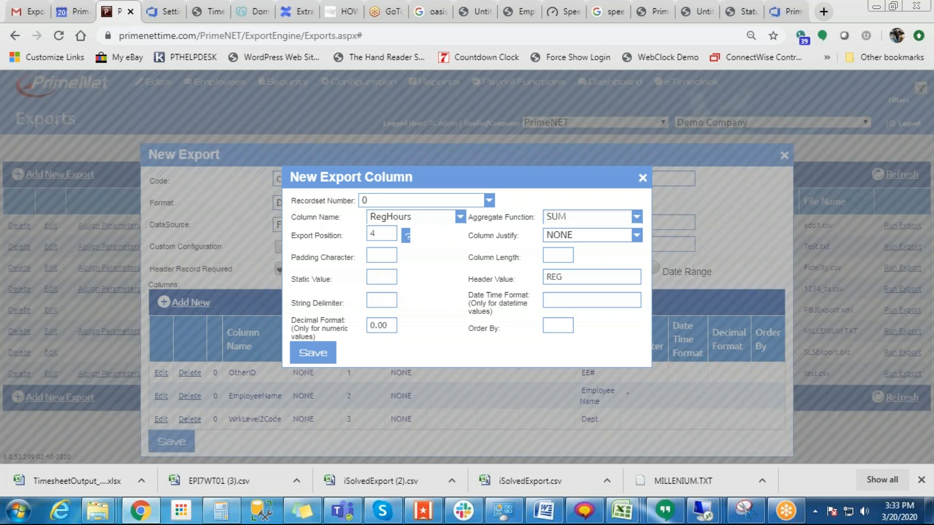
click(312, 352)
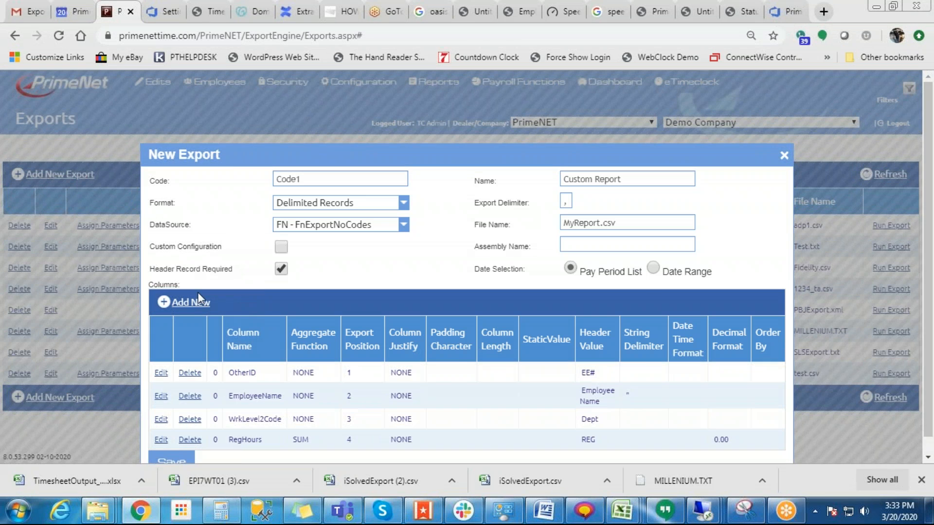
Start another export column using the OTHours field at export position 5.
click(187, 302)
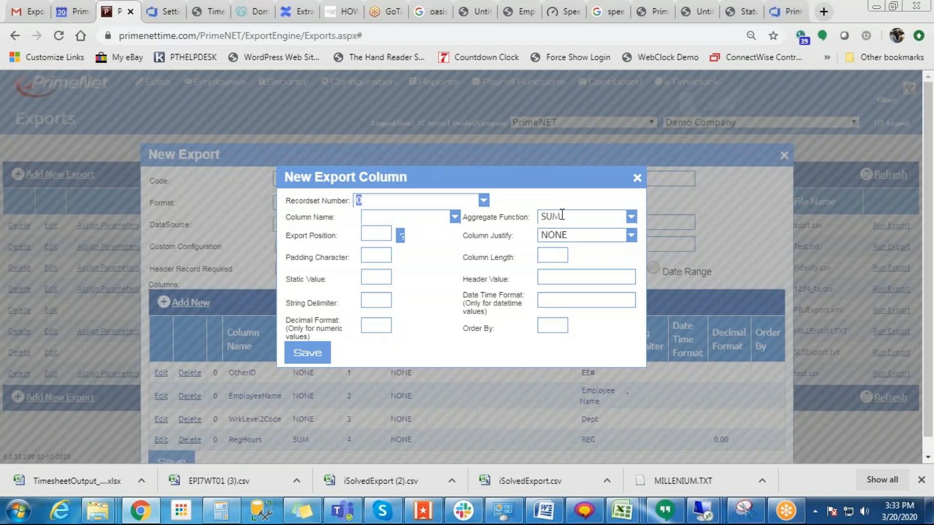
click(442, 215)
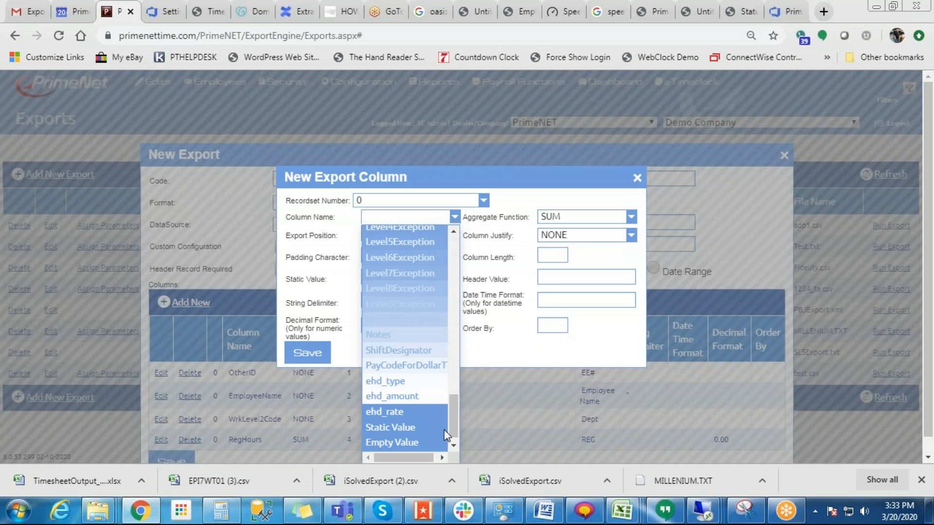
drag(454, 397, 456, 258)
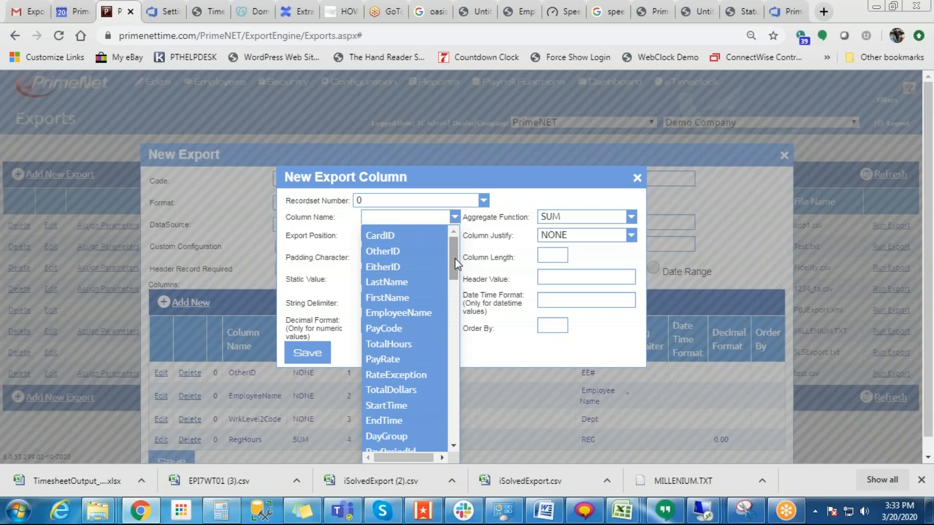
drag(456, 258, 450, 303)
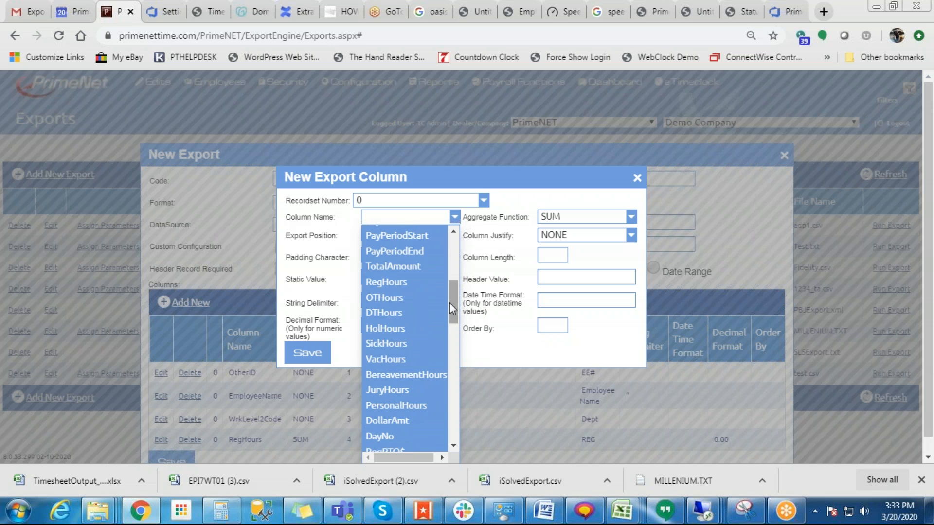
click(409, 302)
click(378, 236)
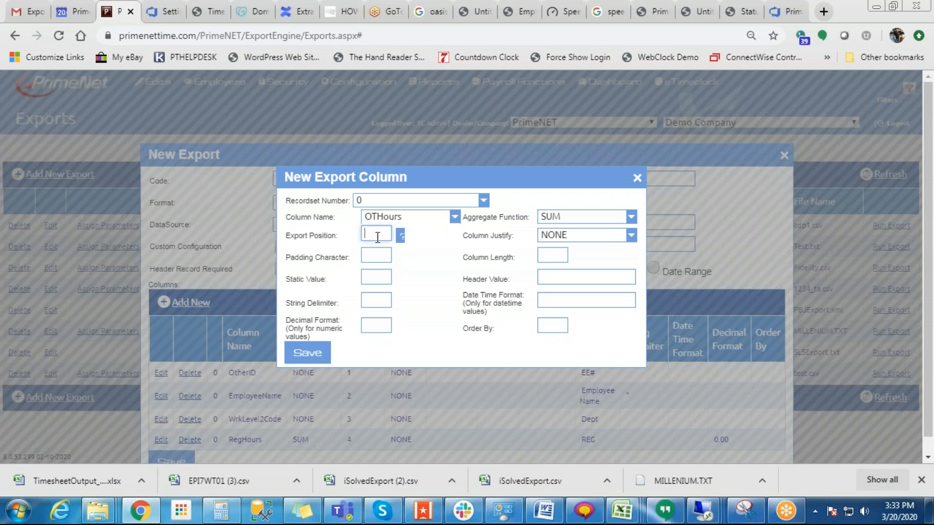
text(5)
Set the OTHours column's header value to OT and decimal format to 0.00, and save both the column and the export.
click(548, 278)
text(OT)
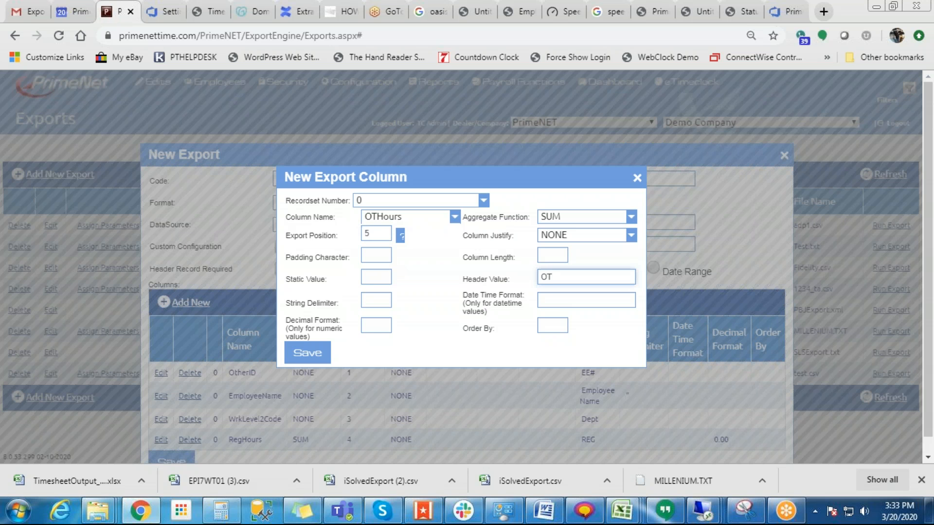
click(375, 327)
text(0.00)
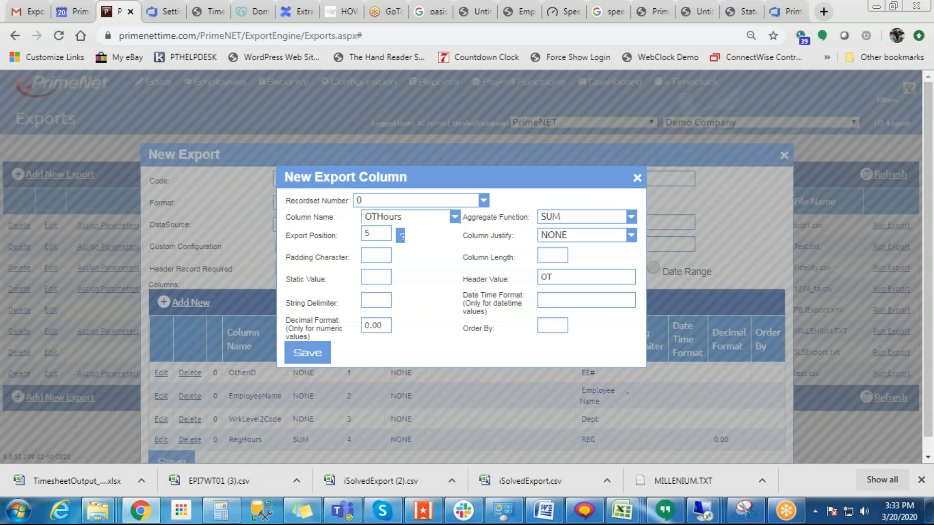
click(303, 355)
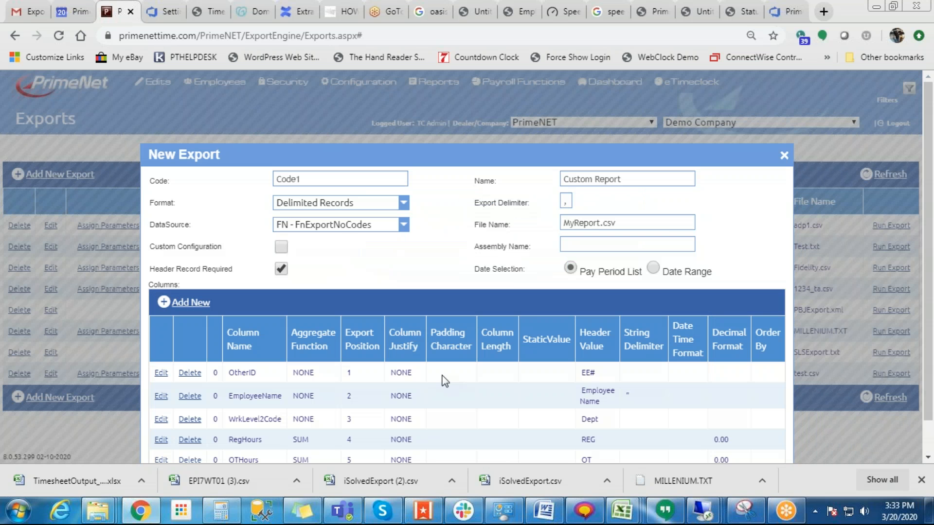
scroll(445, 381, down, 1)
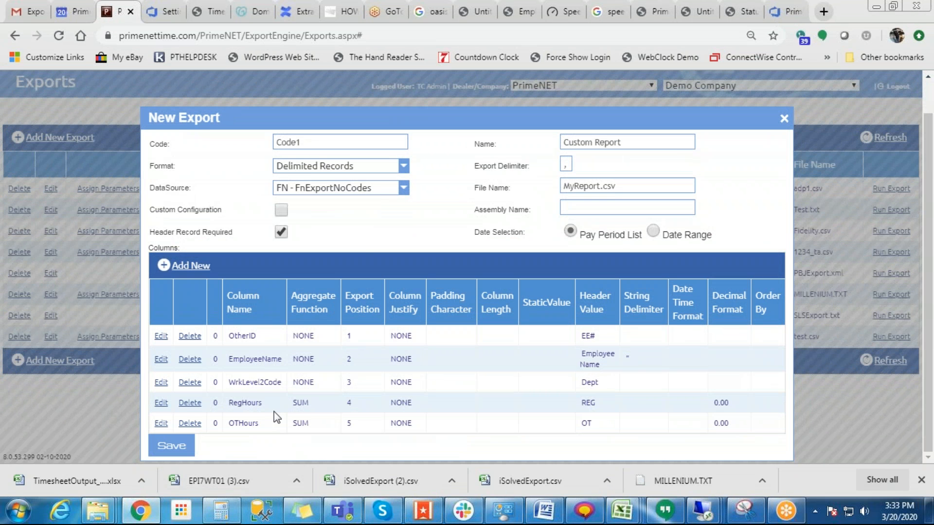
click(170, 446)
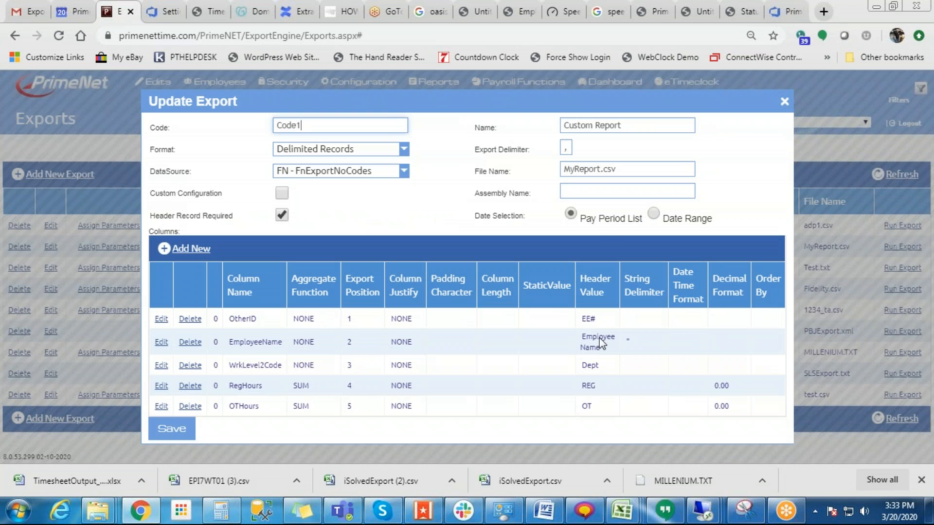
Set the Custom Report export's date selection to Pay Period List and save the export.
drag(580, 219, 641, 218)
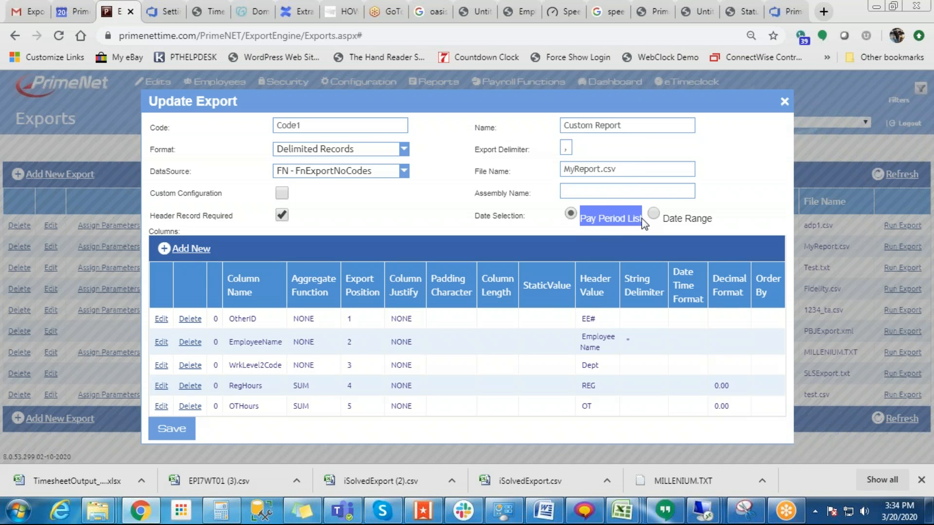
click(654, 216)
click(571, 213)
click(574, 226)
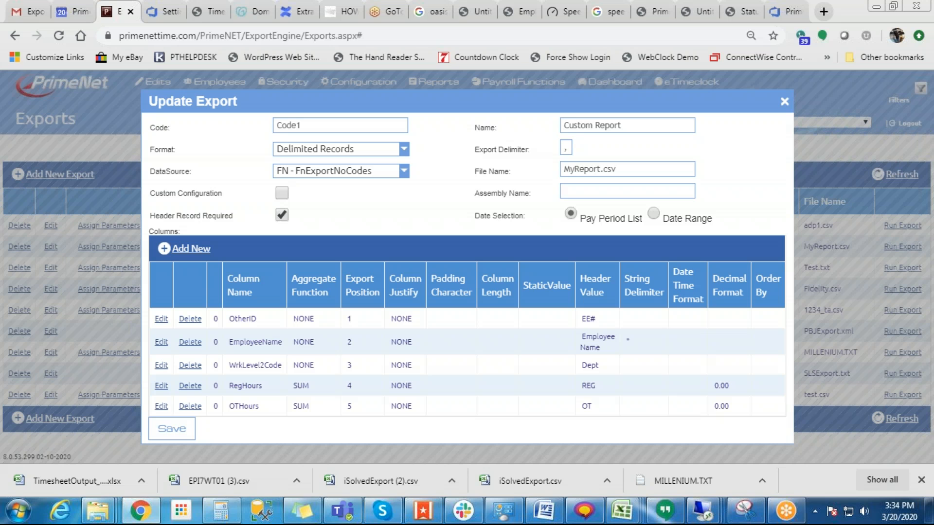
click(172, 428)
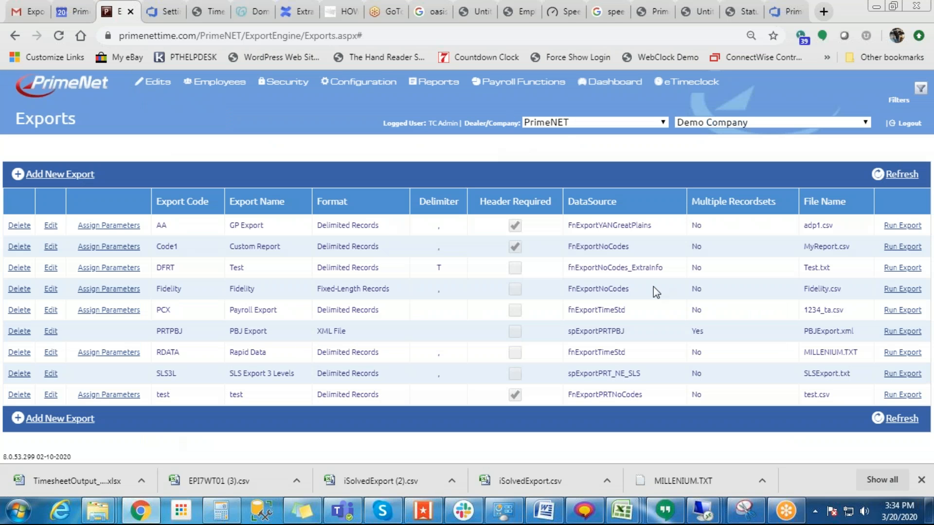
Open the Run Export page under the payroll exports and select Custom Report as the export to run.
mouse_move(545, 84)
mouse_move(509, 142)
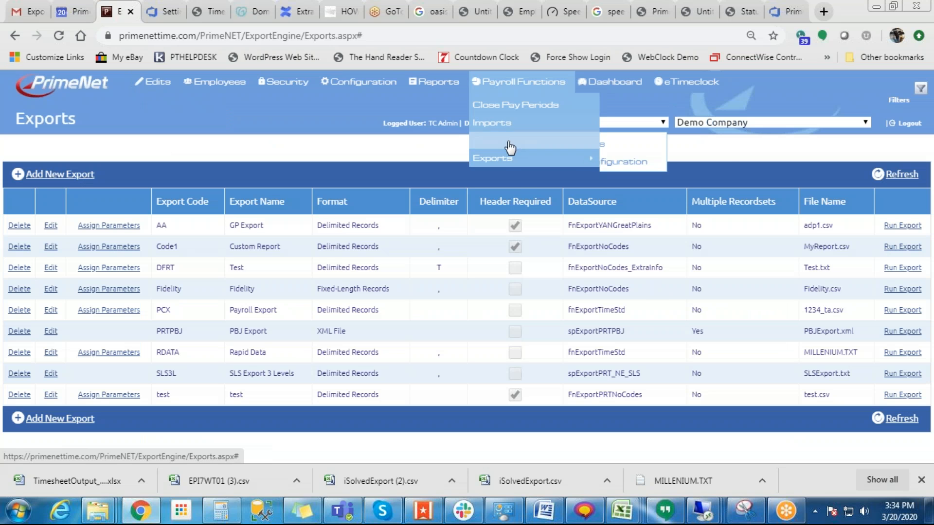
mouse_move(500, 158)
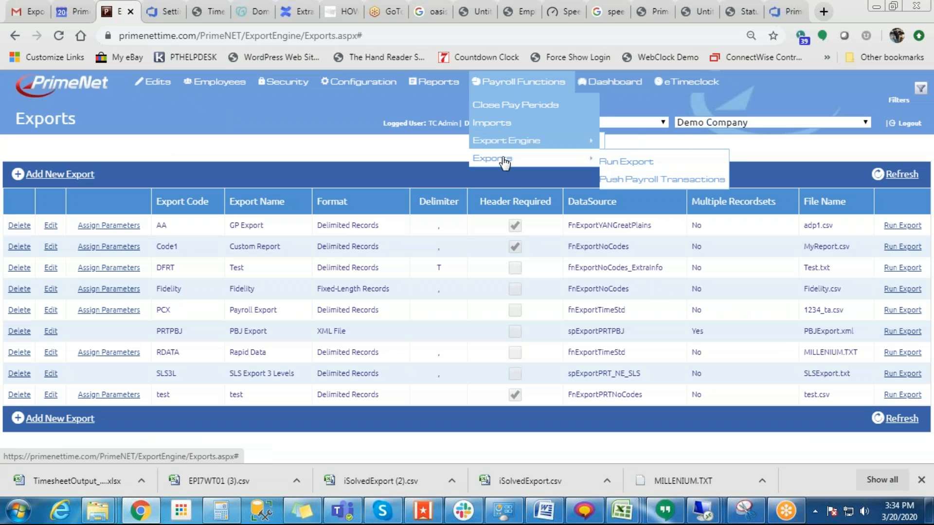
click(627, 163)
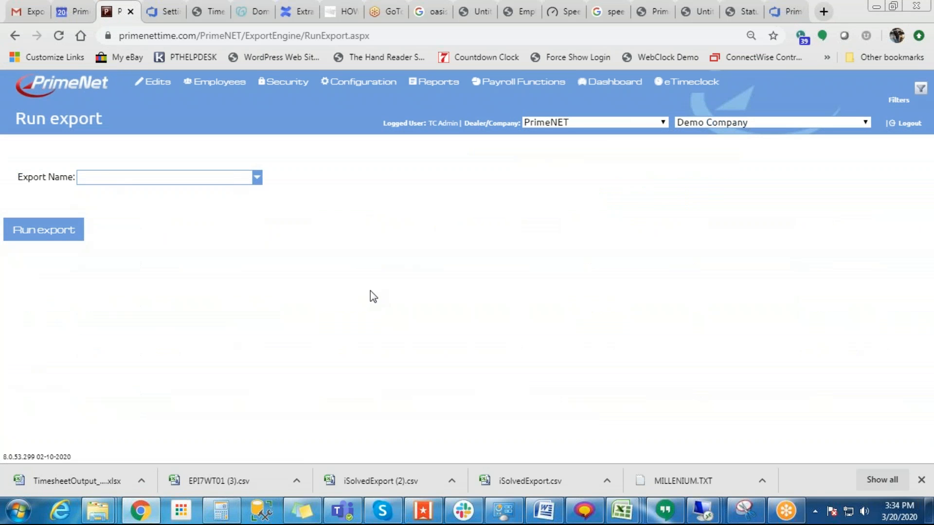
click(246, 178)
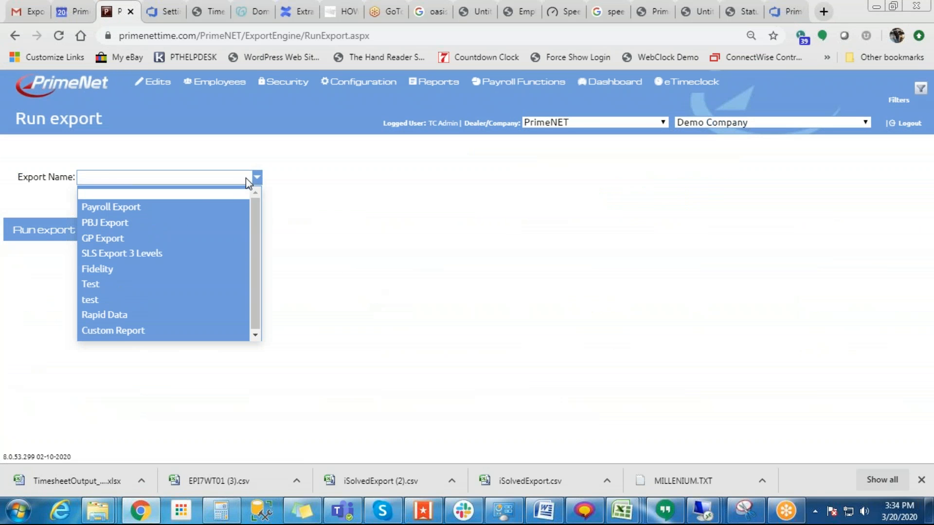
click(115, 332)
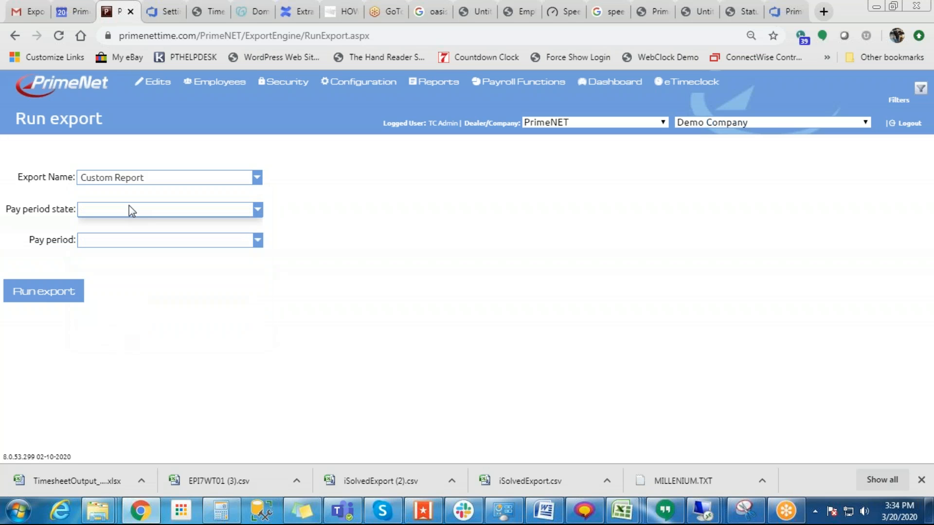
Run the export for the Pending pay period 002-BiWeekly 02/16/2020-02/29/2020 and save the file as MyReport.csv.
click(129, 207)
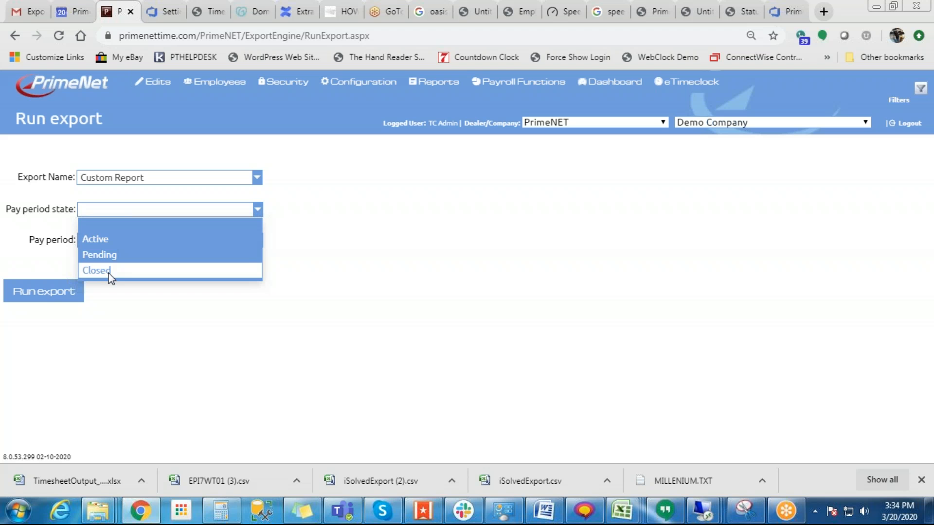
click(108, 258)
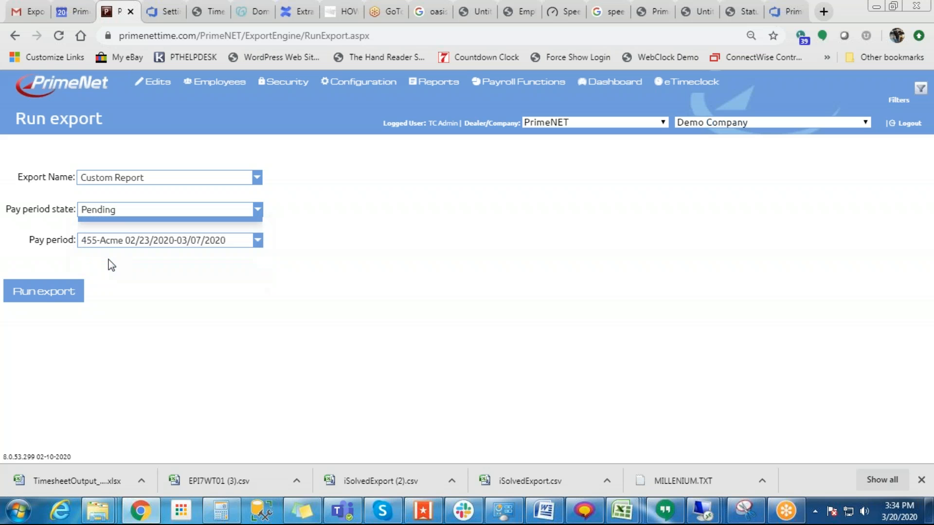
click(144, 246)
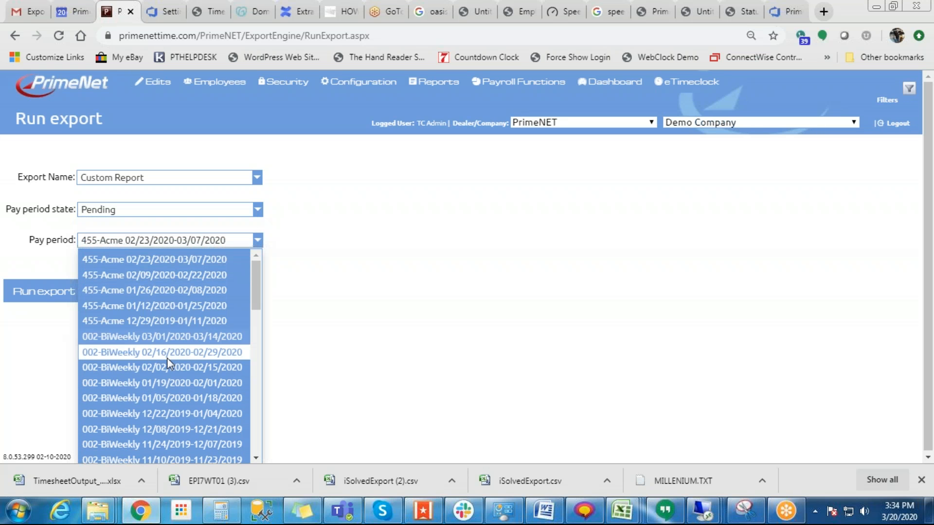
click(167, 357)
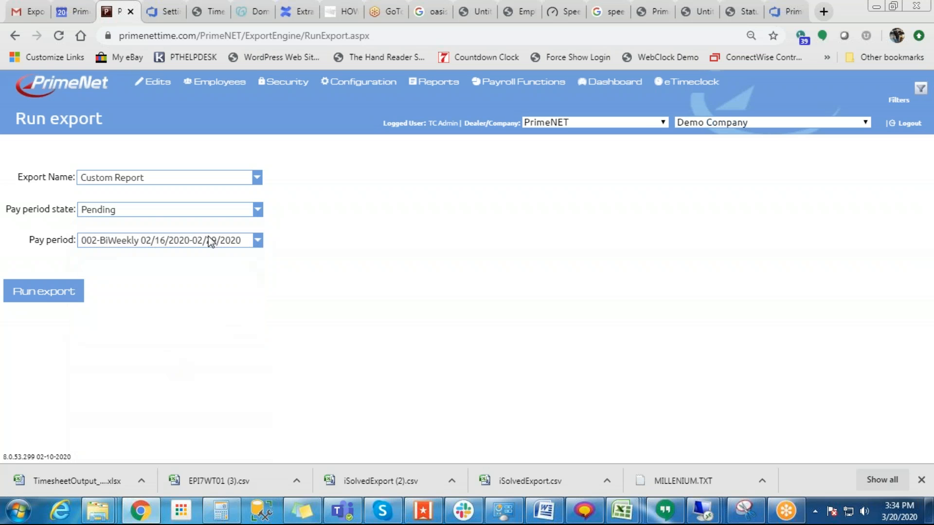
click(52, 302)
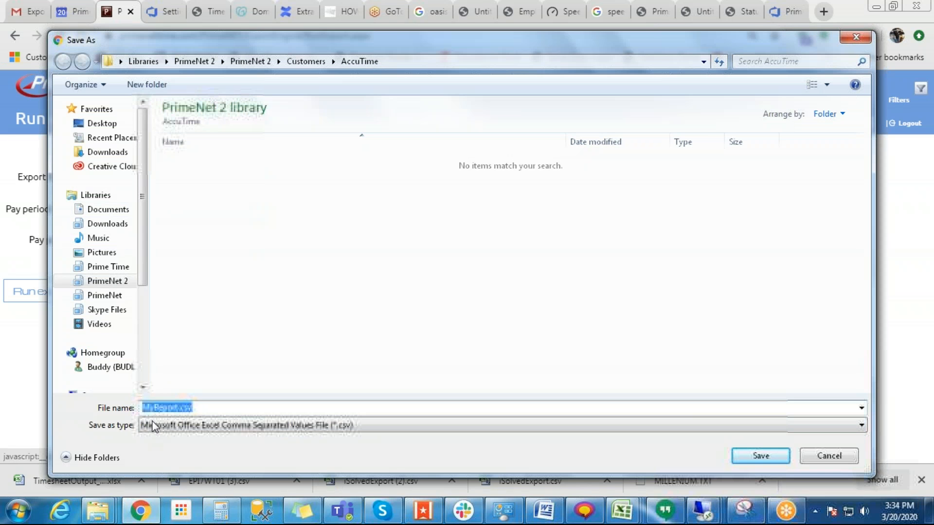
click(761, 459)
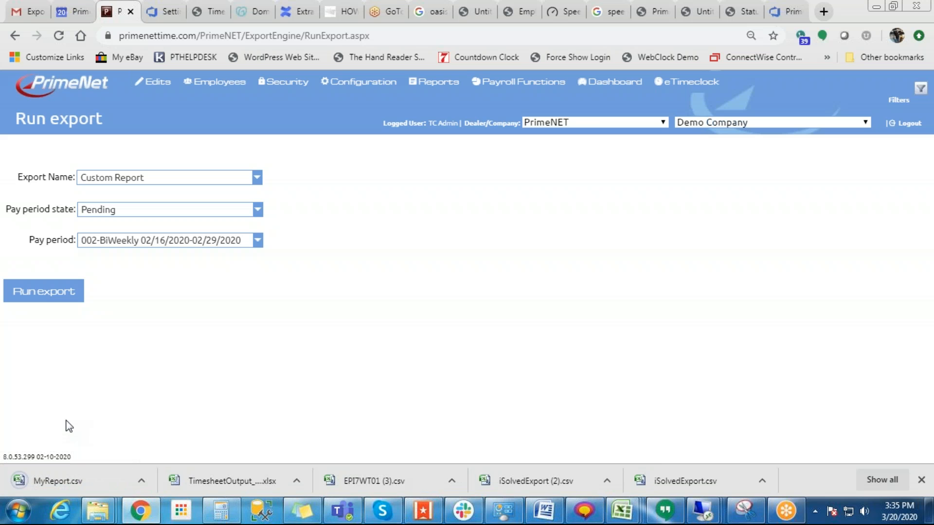
Open MyReport.csv in Excel to check the EE#, employee, Dept, REG and OT values in row 2, and return to the browser.
click(22, 484)
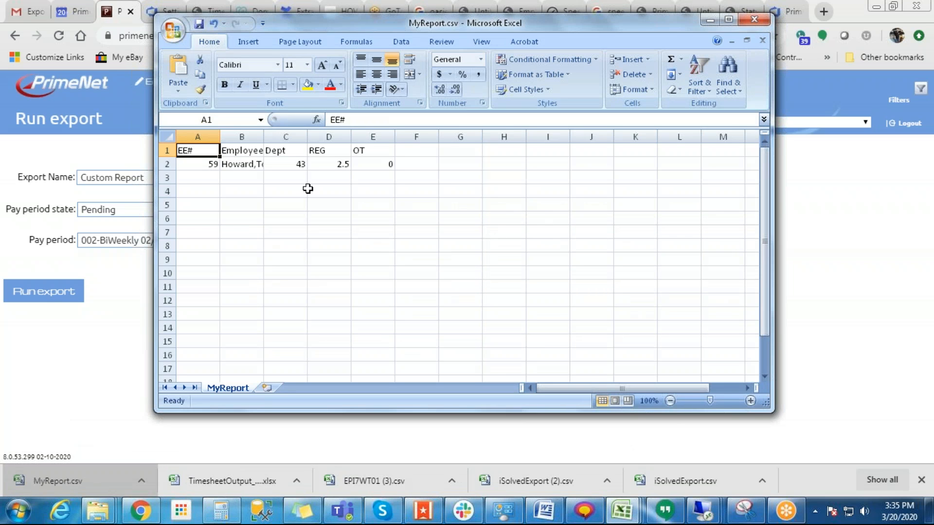
click(205, 168)
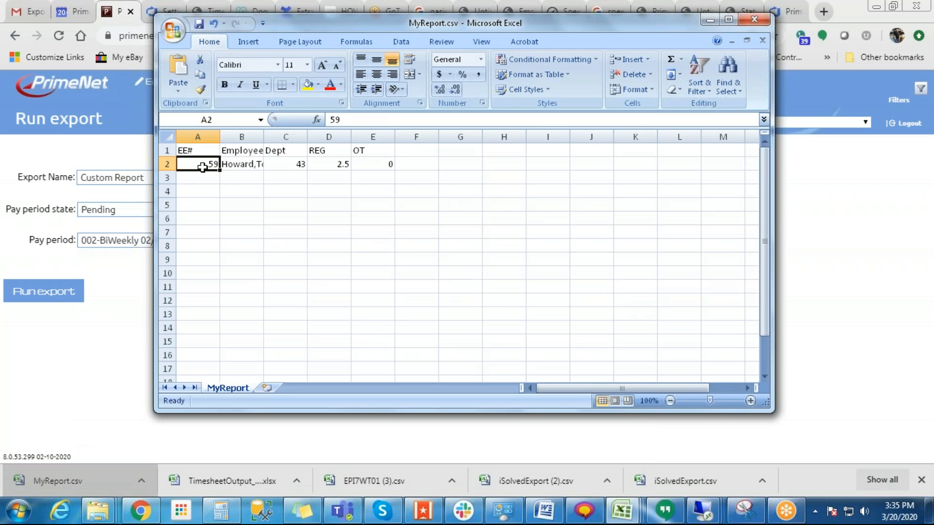
click(253, 166)
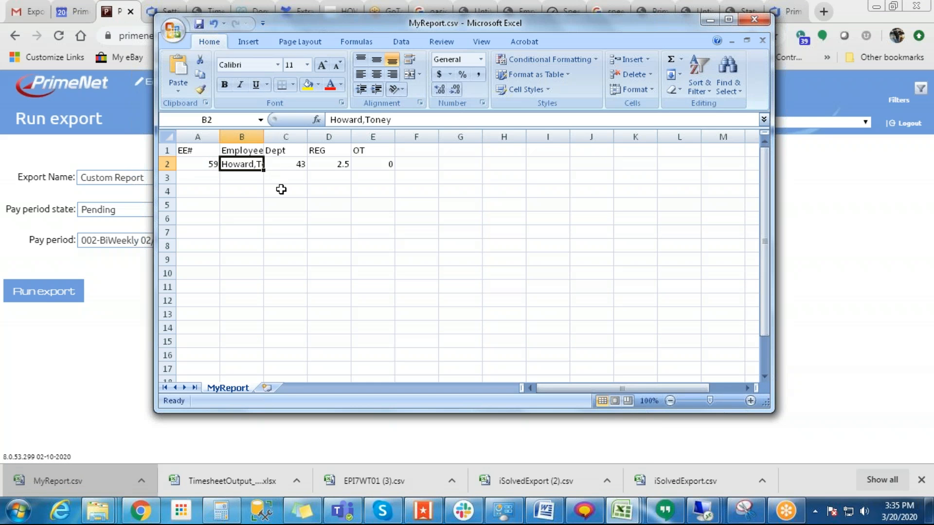
click(292, 164)
click(338, 165)
click(373, 166)
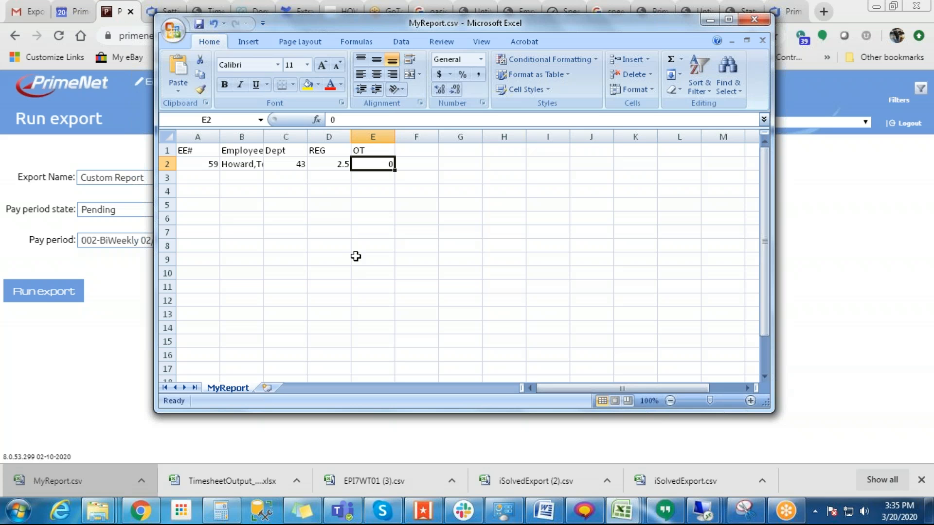
drag(625, 27, 617, 121)
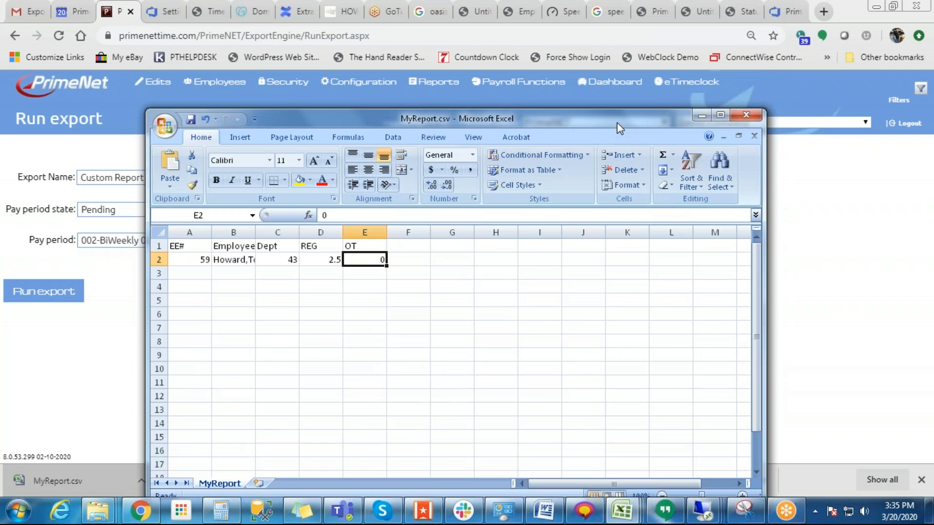
click(748, 116)
click(701, 117)
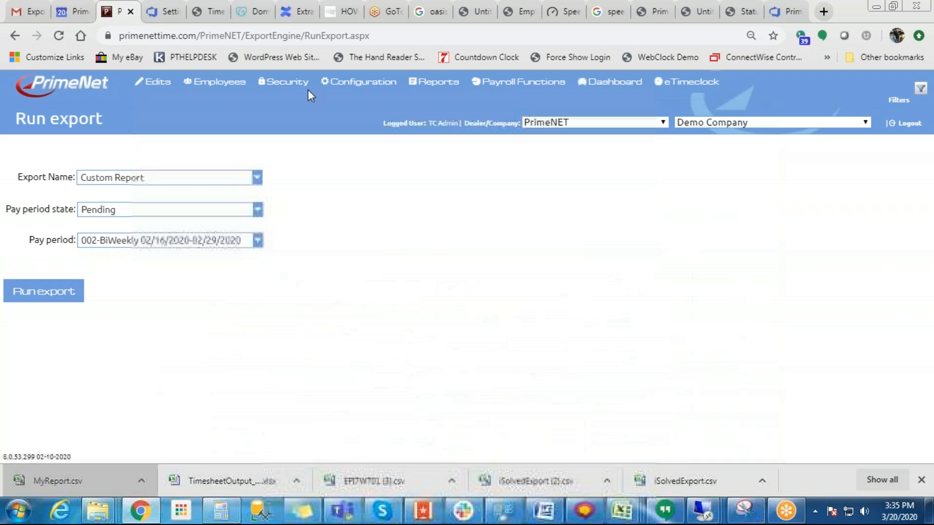